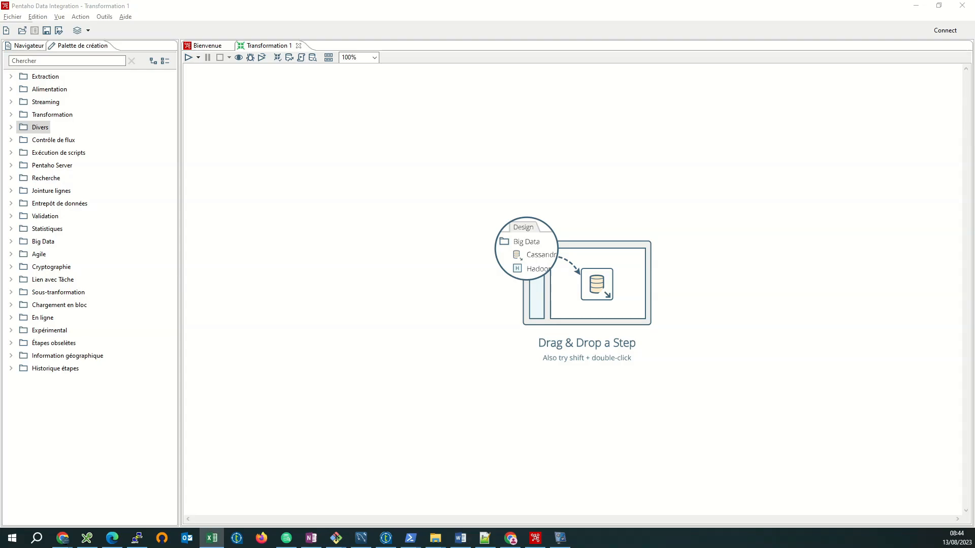
Step: Create a new transformation in Pentaho Data Integration
left_click(212, 538)
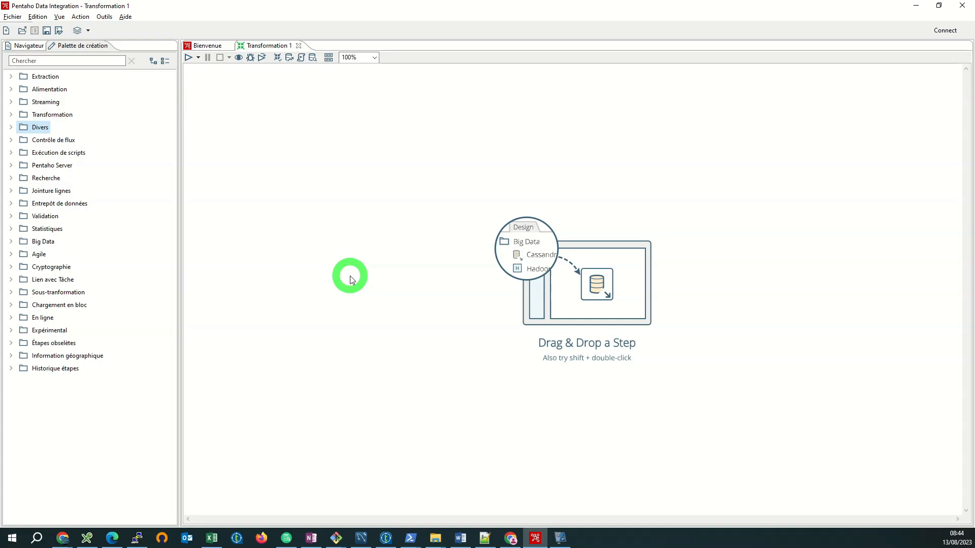
left_click(13, 19)
mouse_move(26, 31)
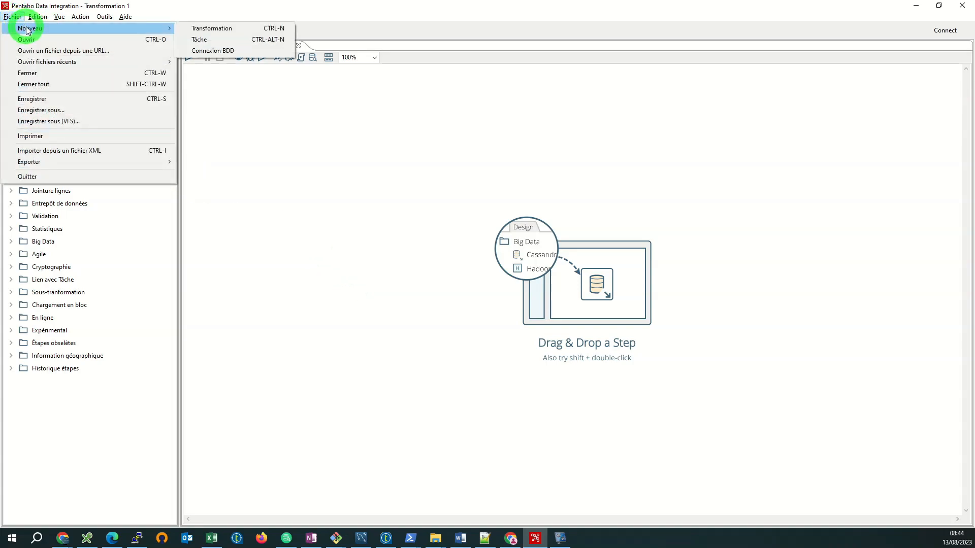
left_click(220, 27)
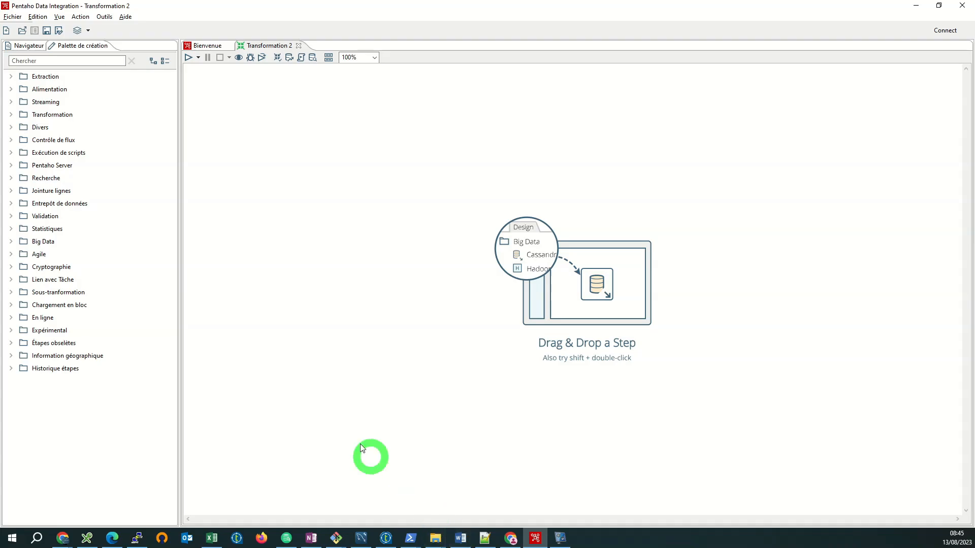
left_click(47, 78)
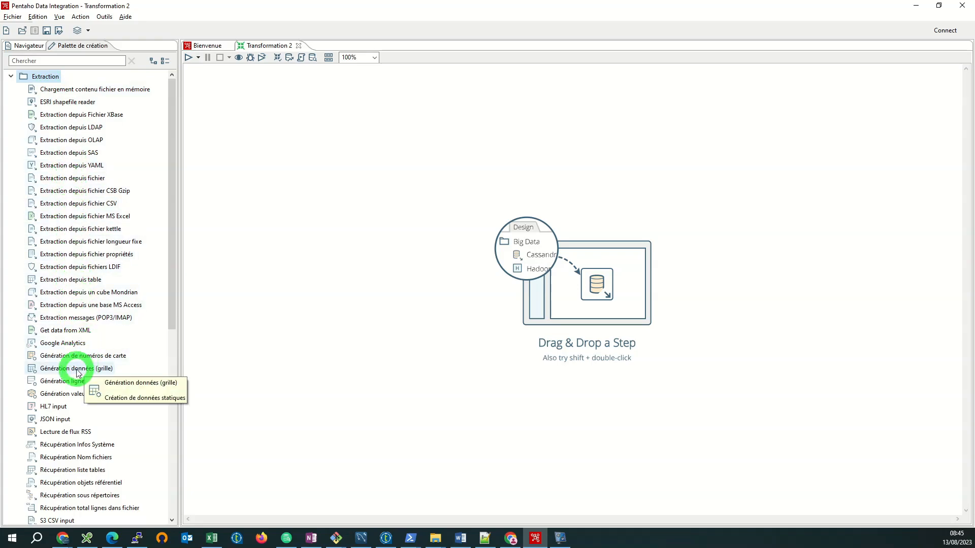
left_click_drag(78, 373, 305, 224)
mouse_move(304, 221)
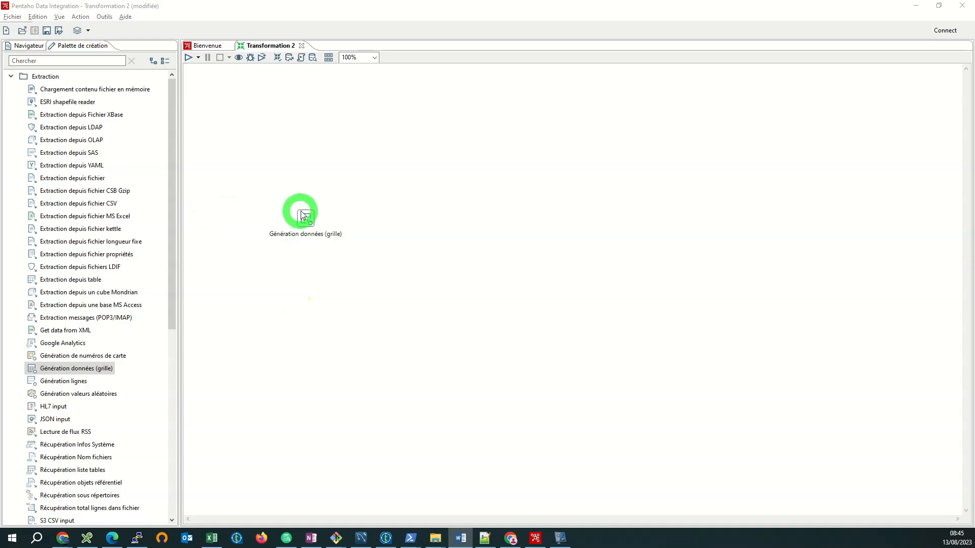
left_click(303, 213)
double_click(303, 213)
key("Delete")
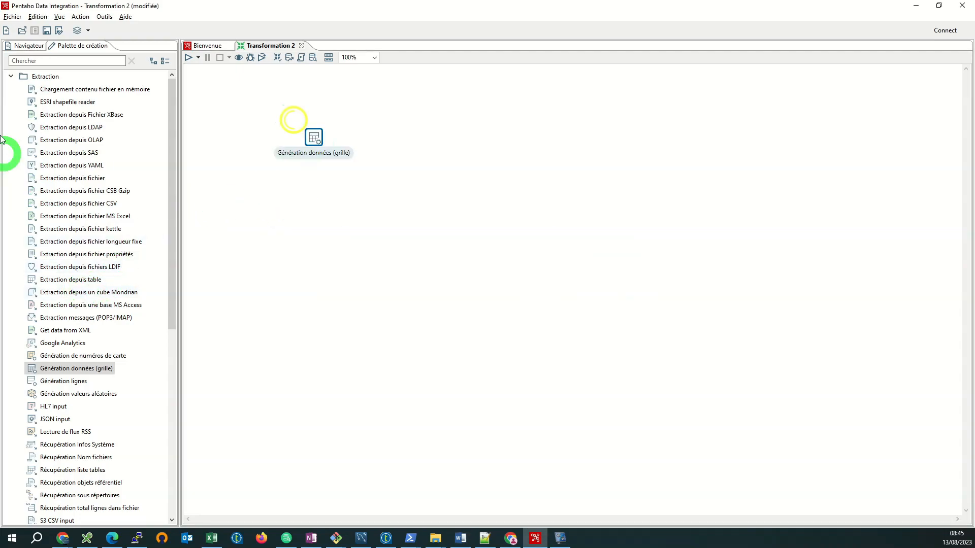
left_click(13, 77)
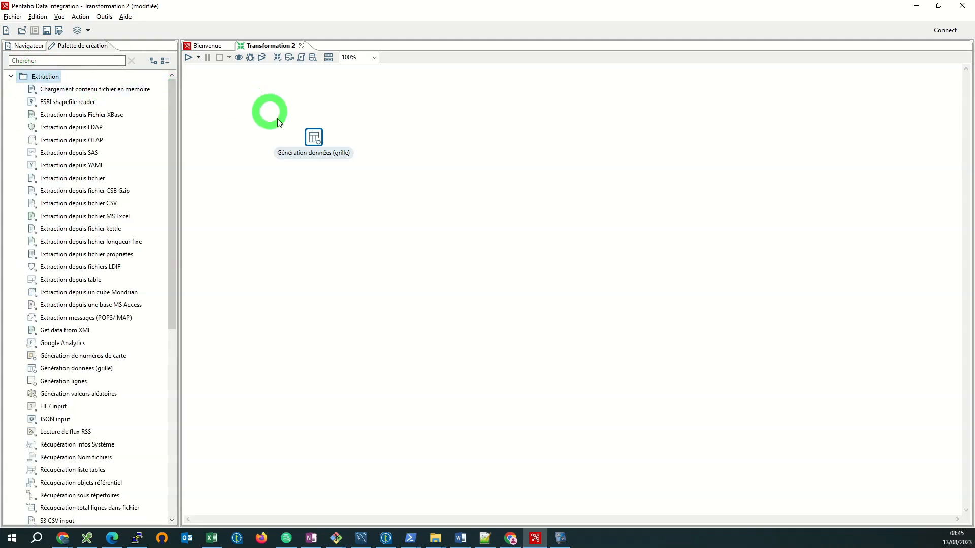
left_click(308, 181)
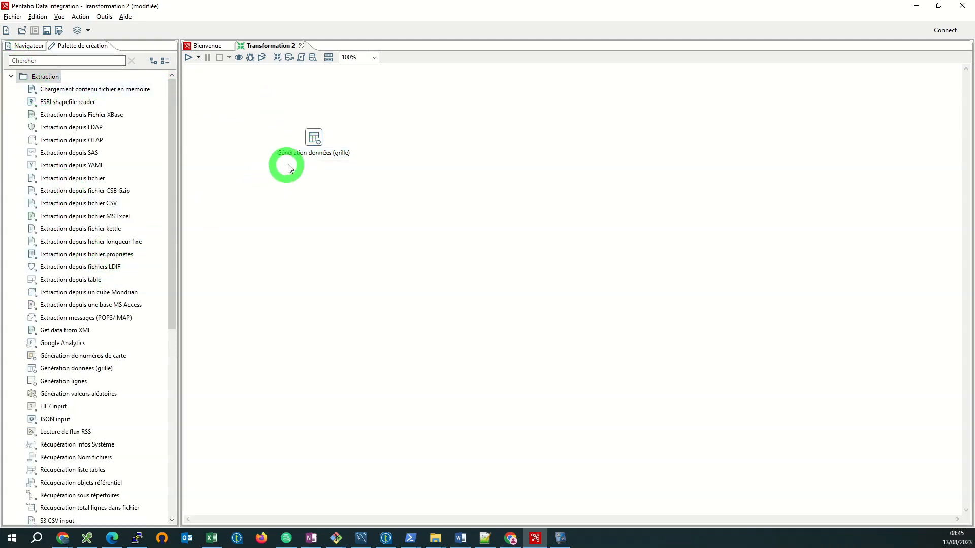
left_click(317, 137)
key("Delete")
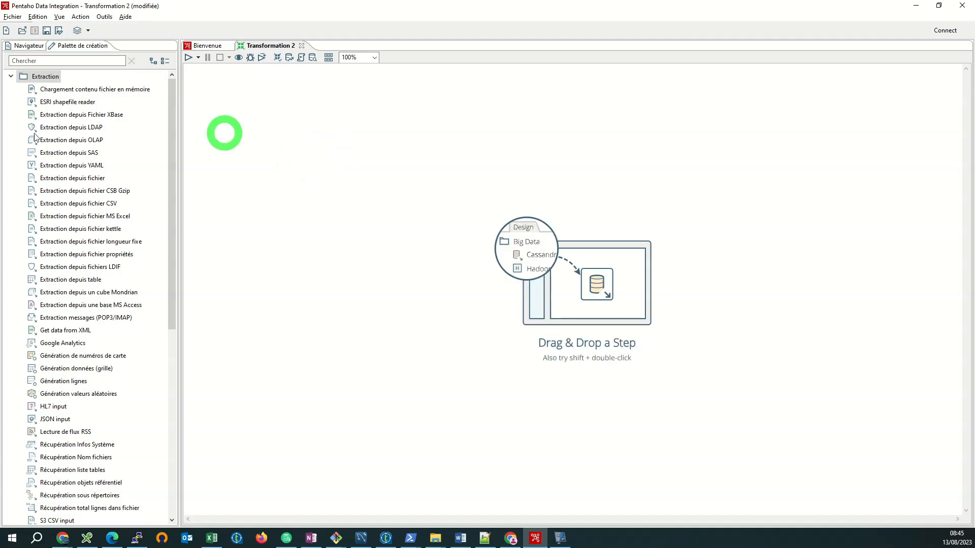
left_click(11, 76)
Step: Search the step palette for "génération donn" and add the Génération données (grille) step from Extraction to the canvas
left_click(24, 60)
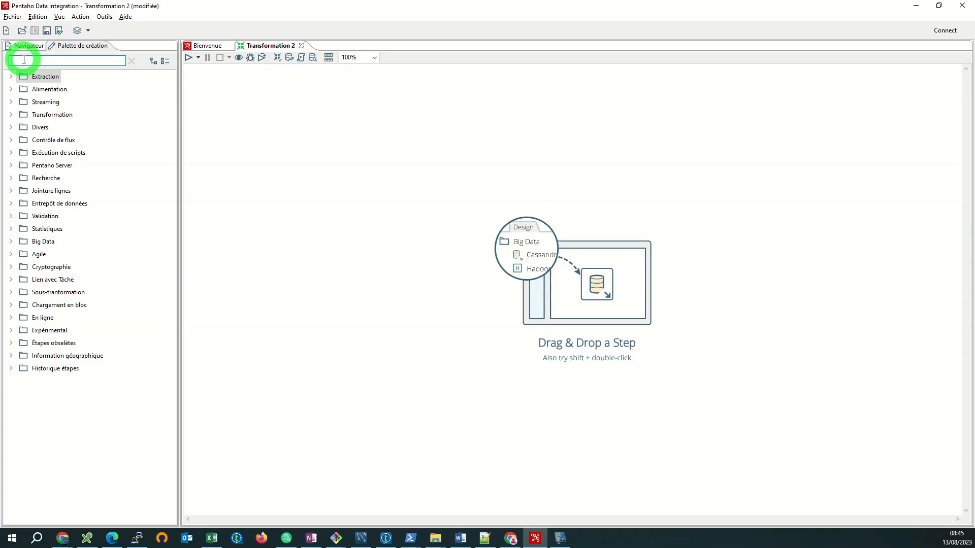
type("génération donn")
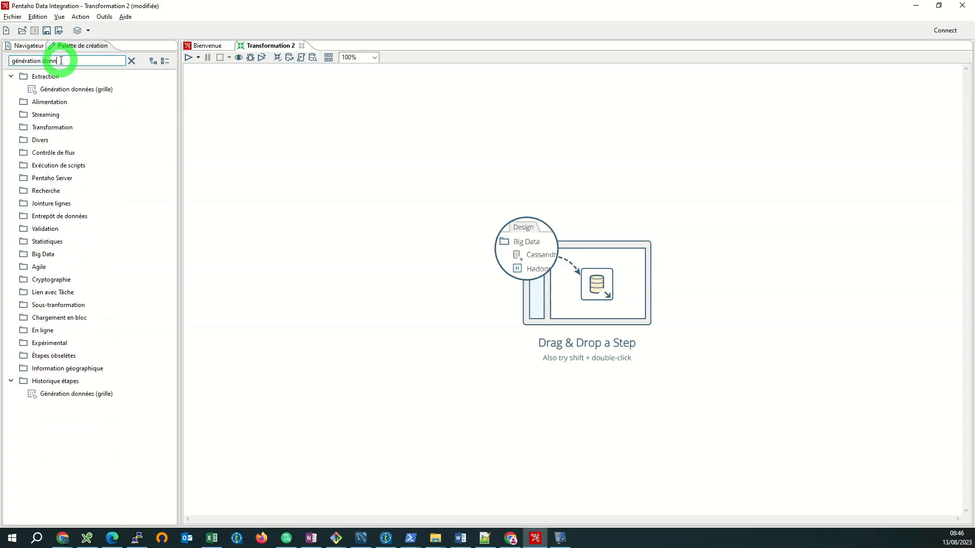
double_click(76, 89)
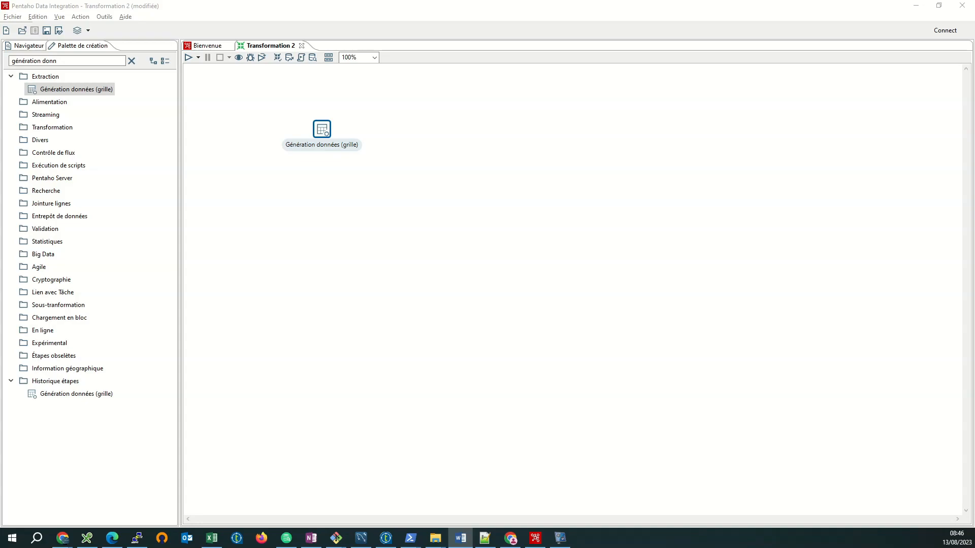
Step: Open the Génération données (grille) step's settings and rename the step as "saisie manuelle"
double_click(325, 127)
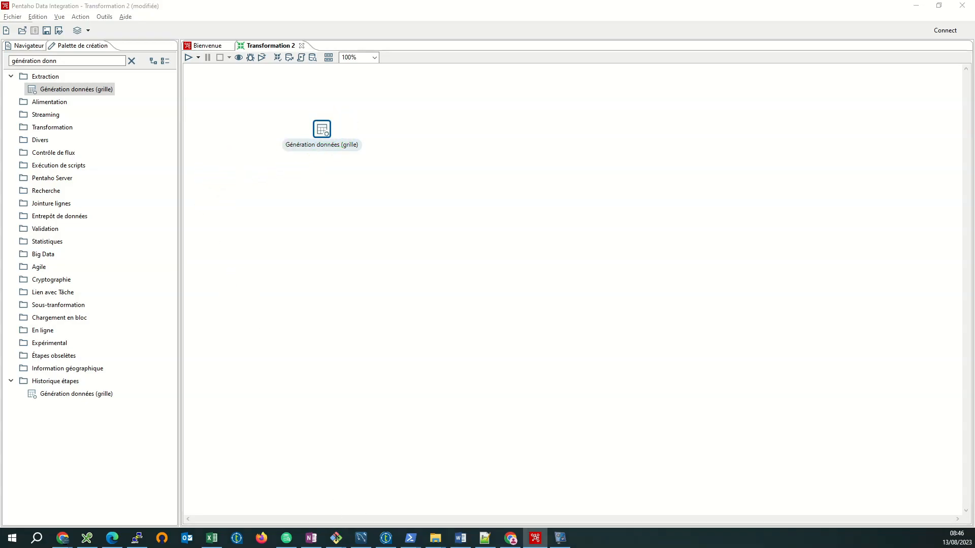
double_click(503, 129)
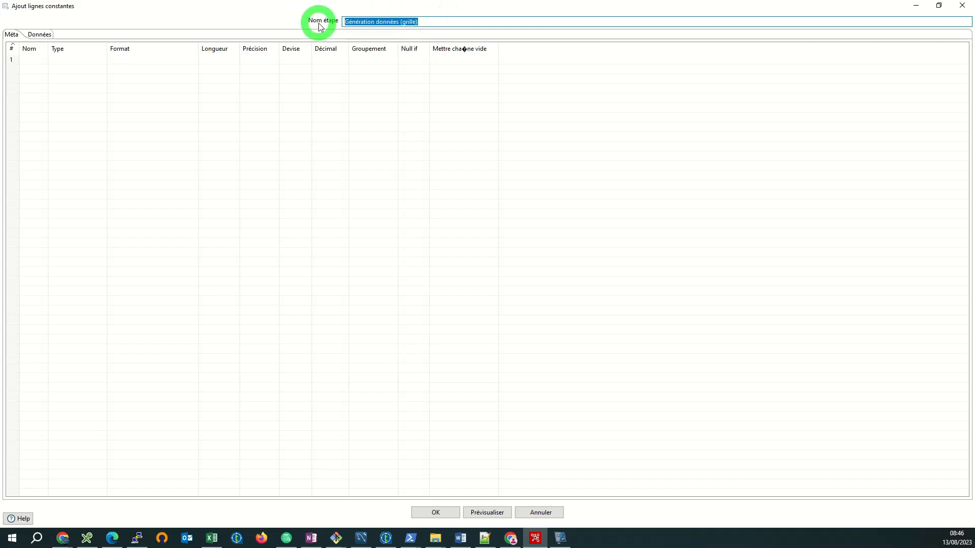
key("BackSpace")
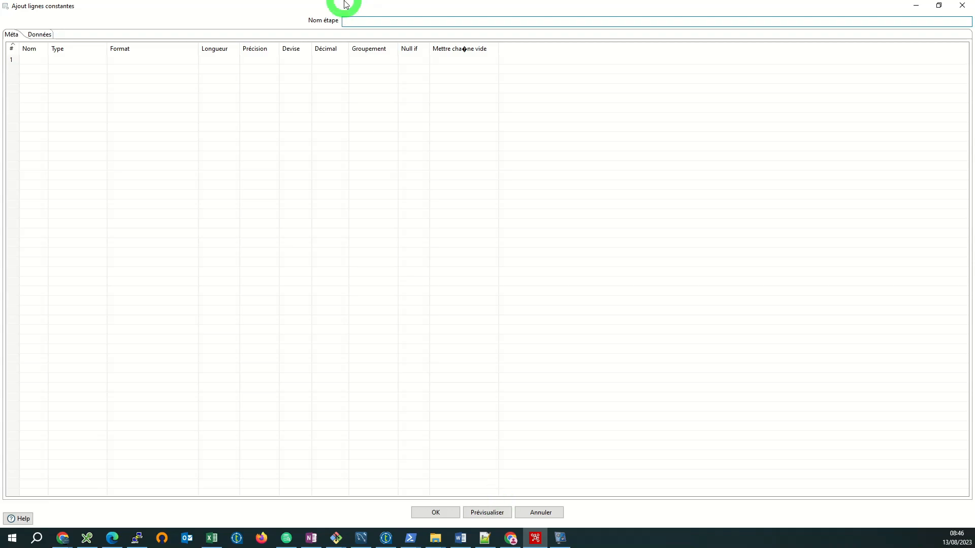
type("sa")
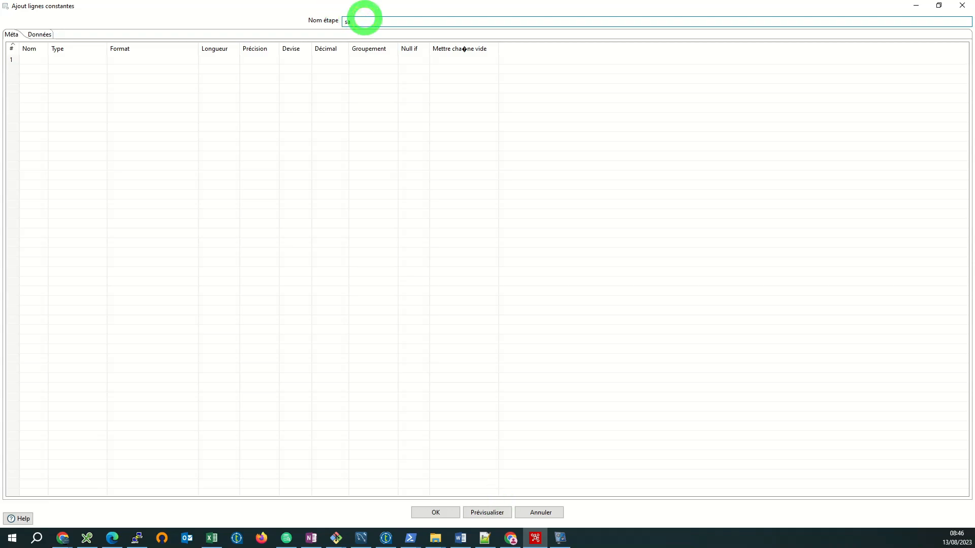
type("isie manuelle")
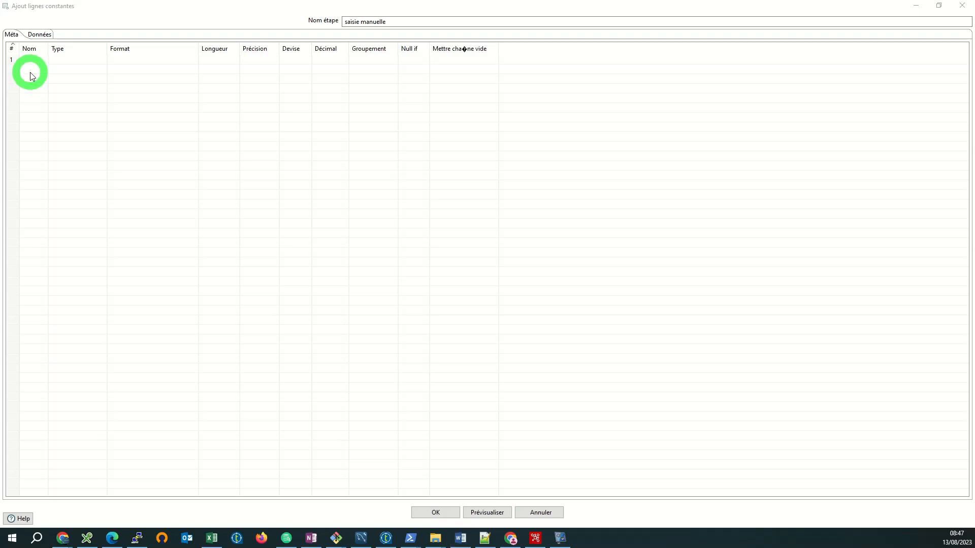
Step: Switch to the clients_saisie_manuelle.xlsx workbook in Excel, examine the column headers in A1:I1, and return to the step settings
key("alt+Tab")
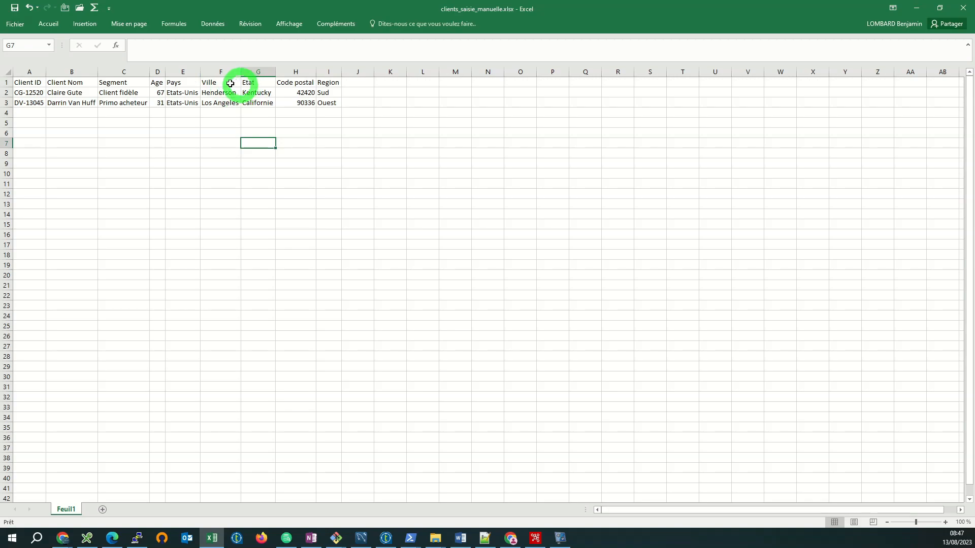
left_click(330, 83)
left_click_drag(330, 83, 23, 83)
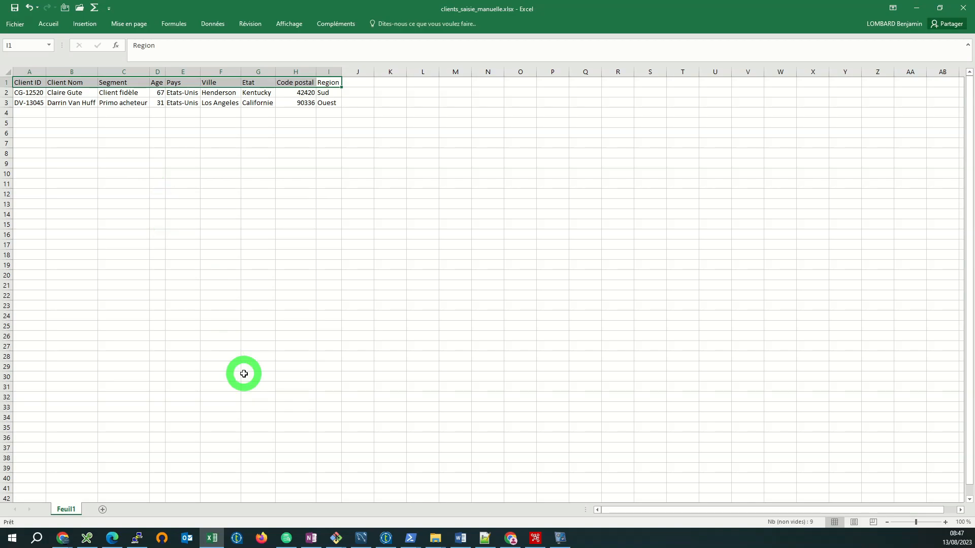
key("alt+Tab")
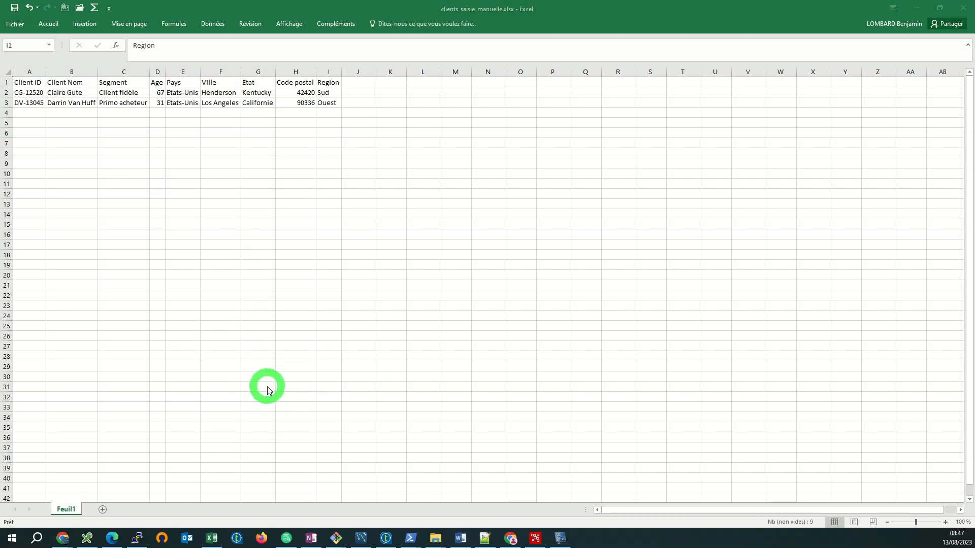
key("alt+Tab")
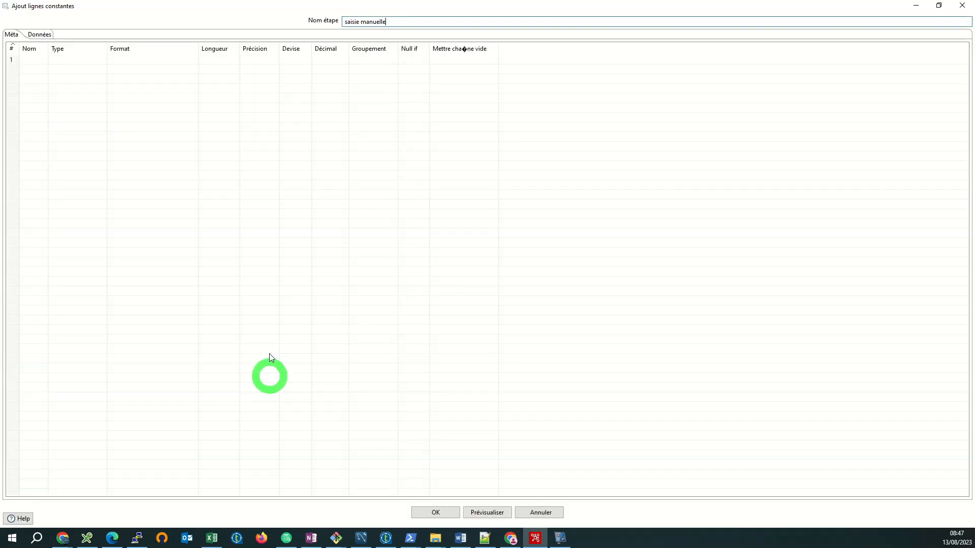
Step: Examine the data types and formats available for the first field of the metadata grid
left_click(81, 57)
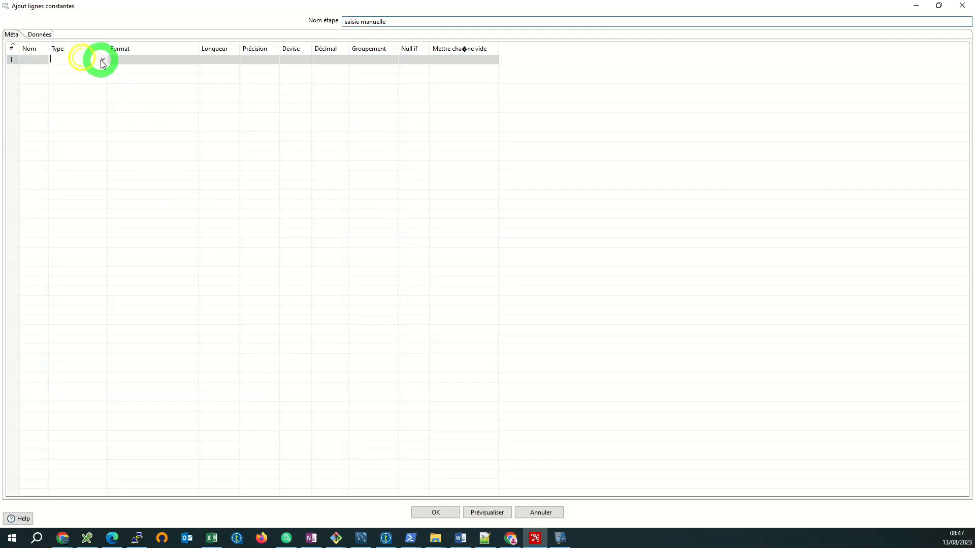
left_click(102, 60)
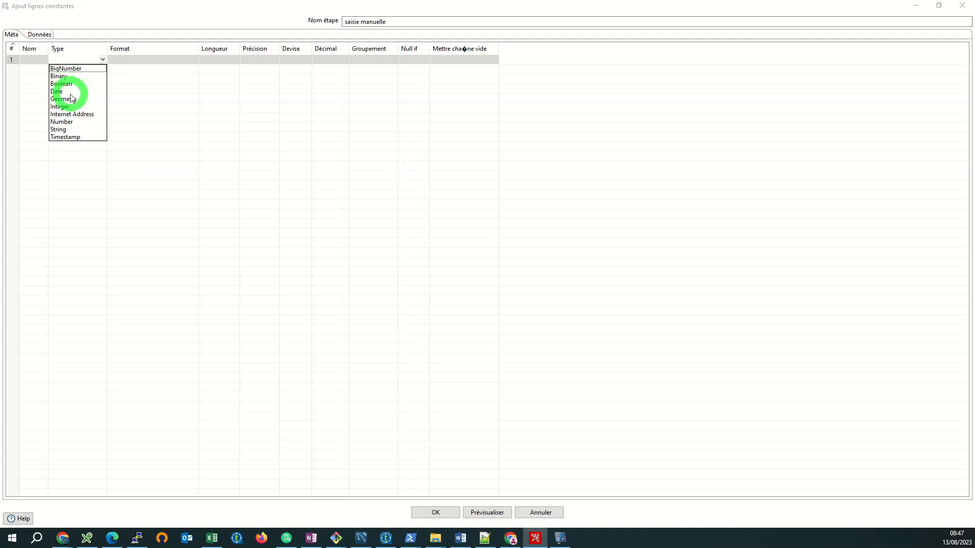
left_click(159, 89)
left_click(176, 57)
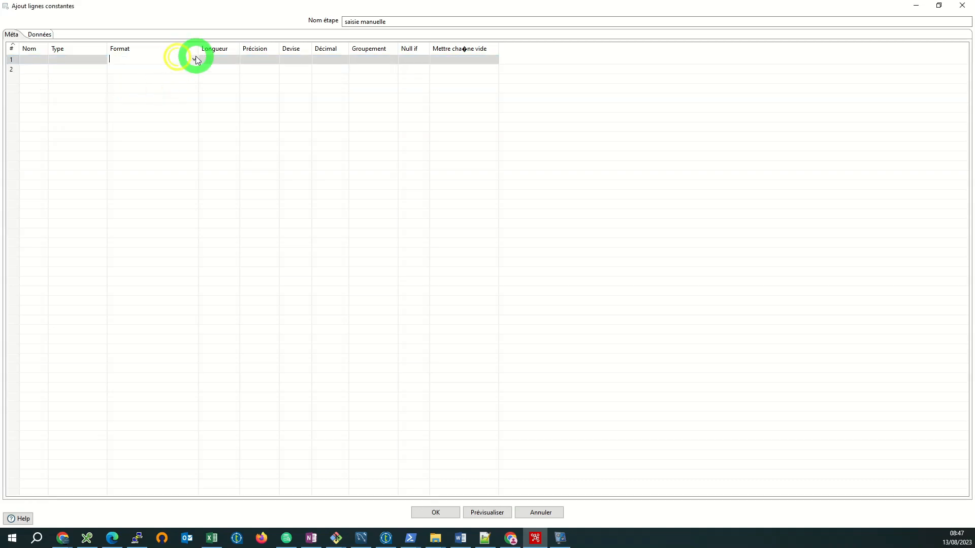
left_click(195, 59)
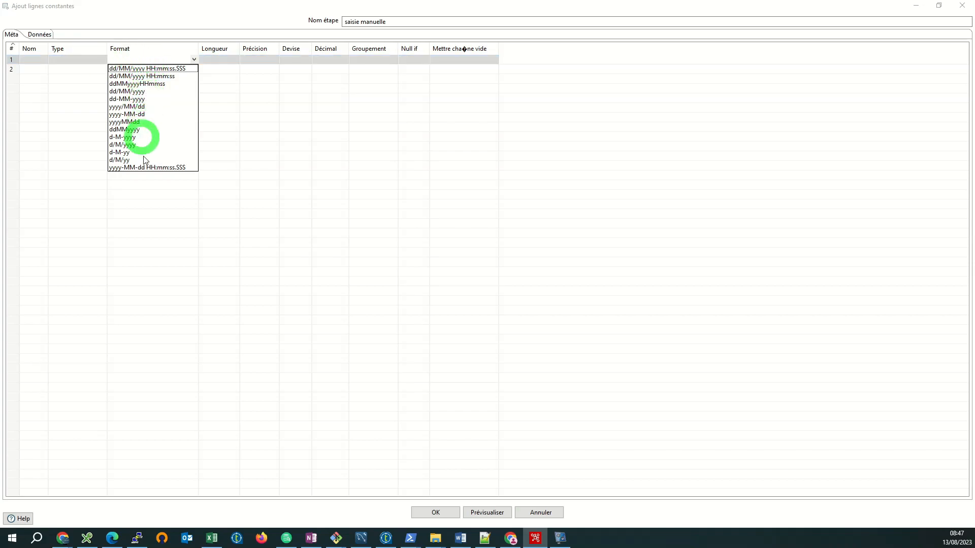
left_click(233, 113)
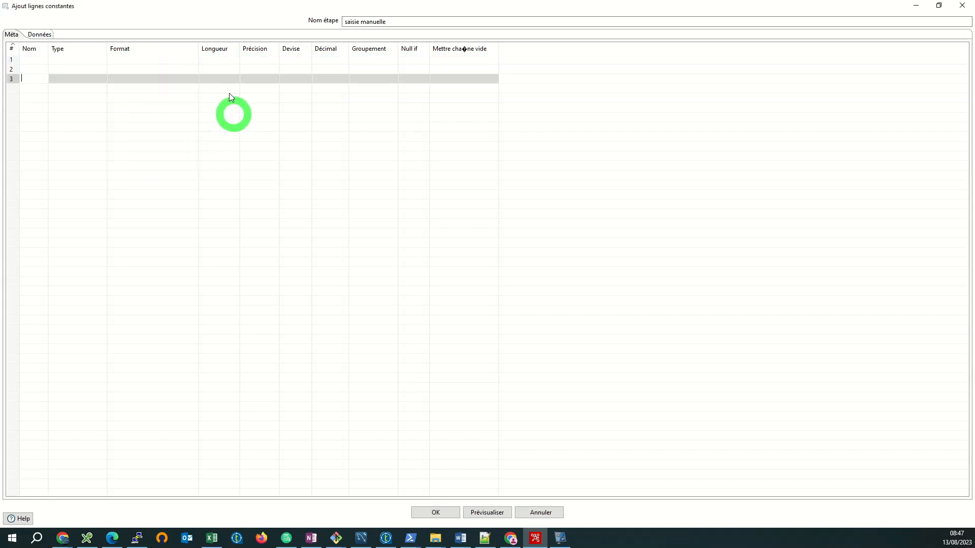
left_click(221, 60)
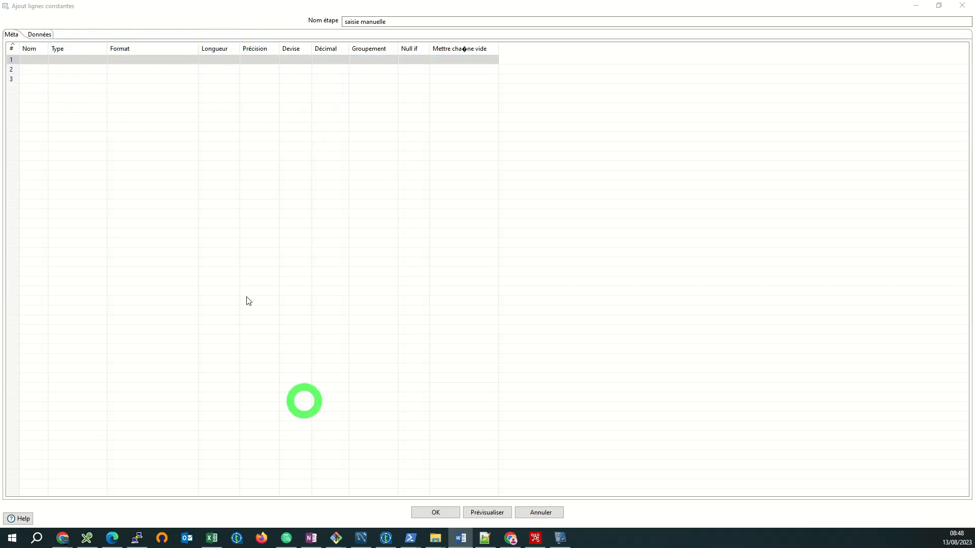
Step: Name the first metadata field "ID Client" and set its type to String
left_click(38, 61)
left_click(37, 59)
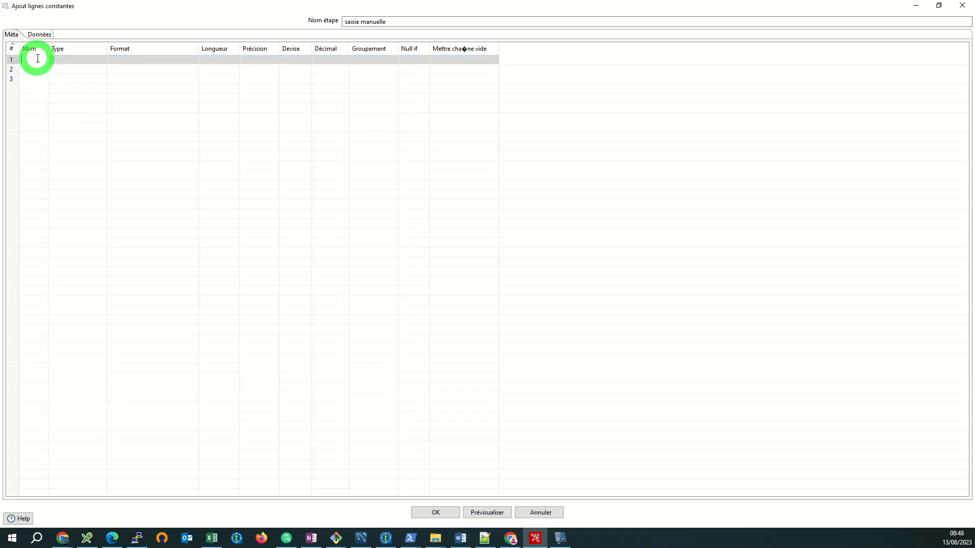
type("ID Client")
key("Return")
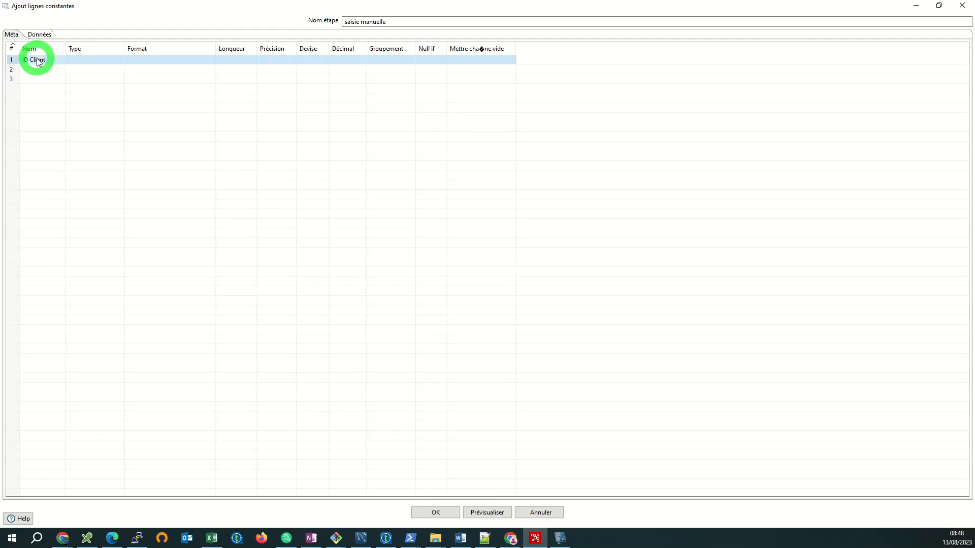
left_click(88, 59)
left_click(119, 59)
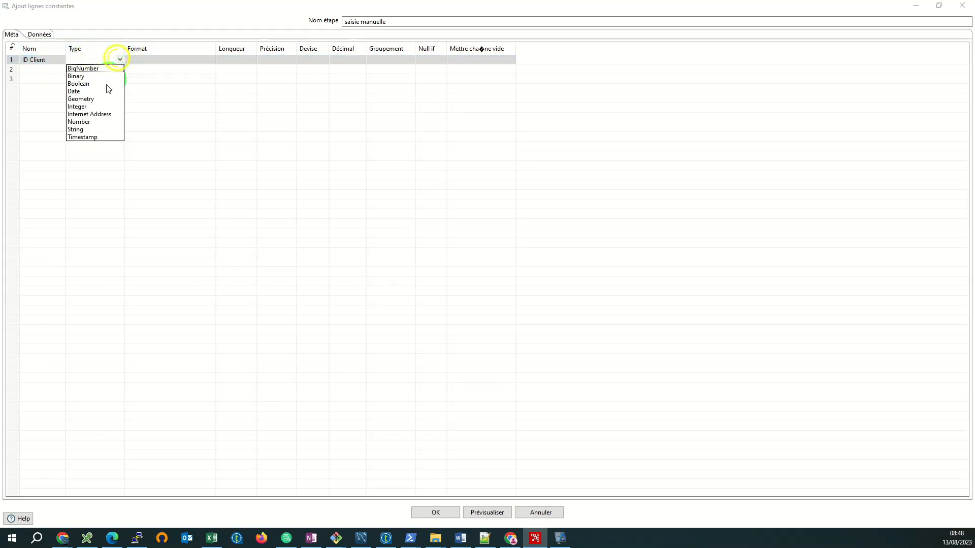
left_click(76, 129)
Step: Set the ID Client field's length to 50, leaving its format empty
left_click(143, 57)
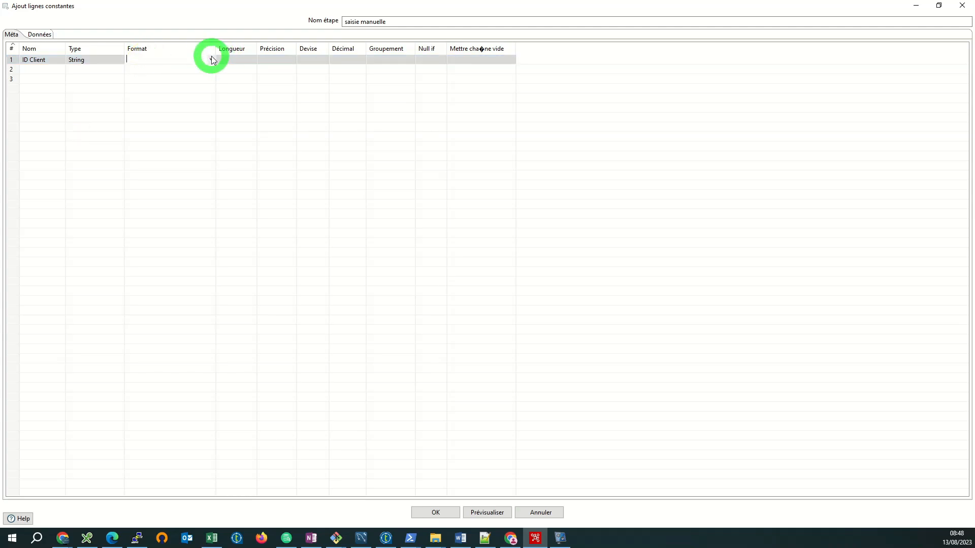
left_click(87, 60)
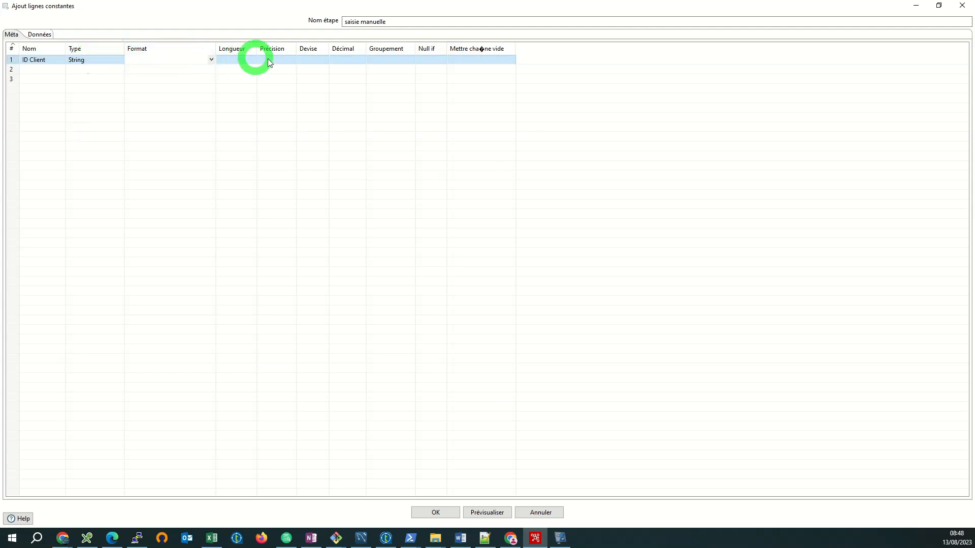
left_click(240, 58)
type("50")
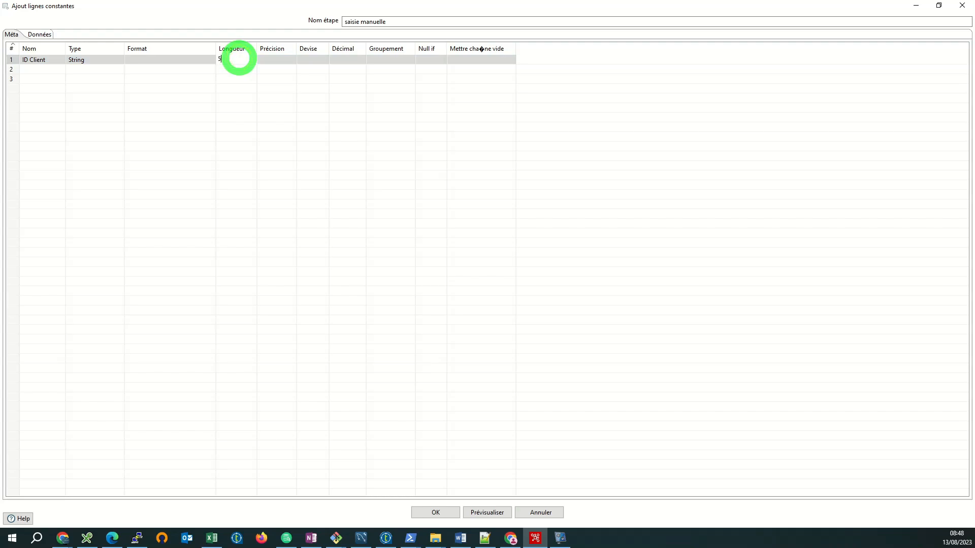
left_click(225, 77)
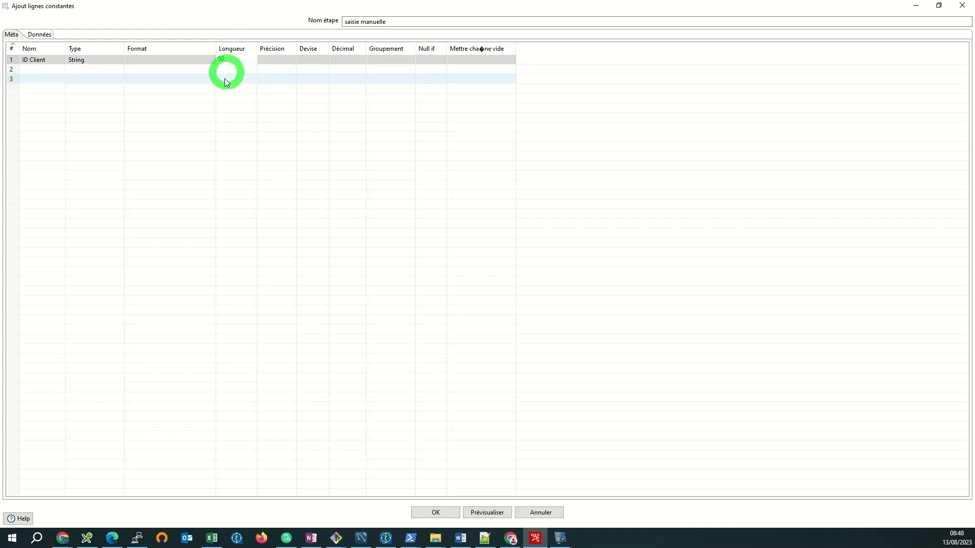
Step: Add a second metadata field named "Nom Client" of type String with length 50
left_click(27, 67)
type("Nom Client")
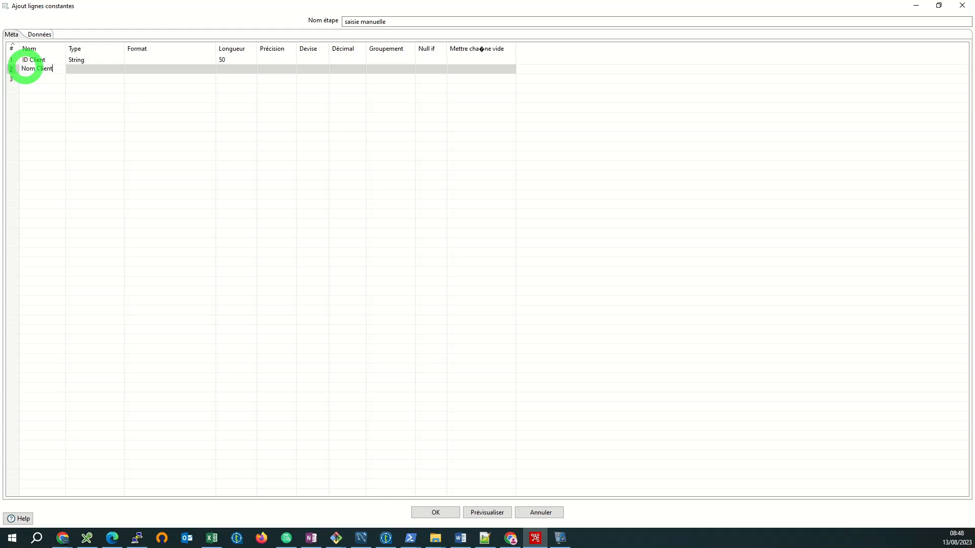
left_click(107, 69)
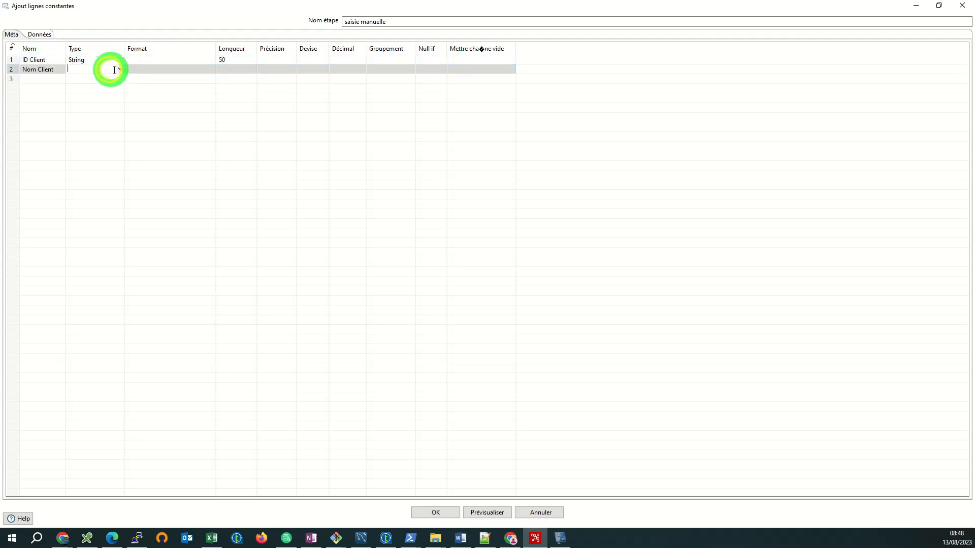
left_click(121, 68)
left_click(100, 100)
left_click(236, 65)
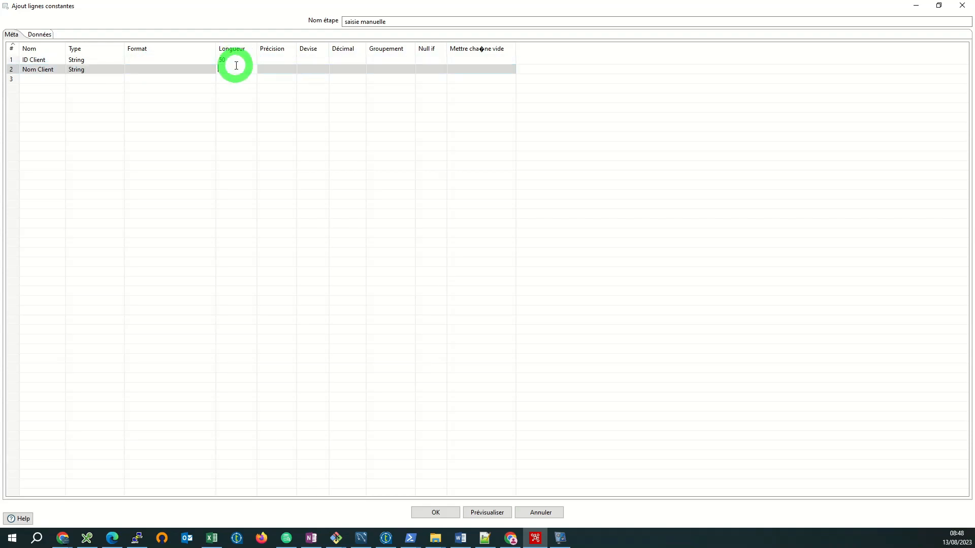
type("50")
Step: Add a third metadata field named "Segment" of type String with length 50
left_click(51, 79)
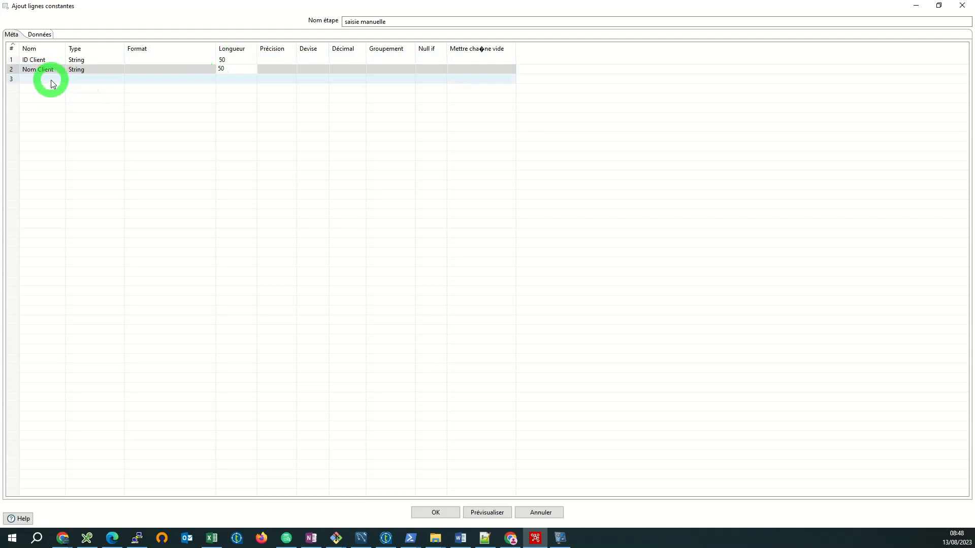
type("Segment")
key("Tab")
type("String")
key("Tab")
key("Tab")
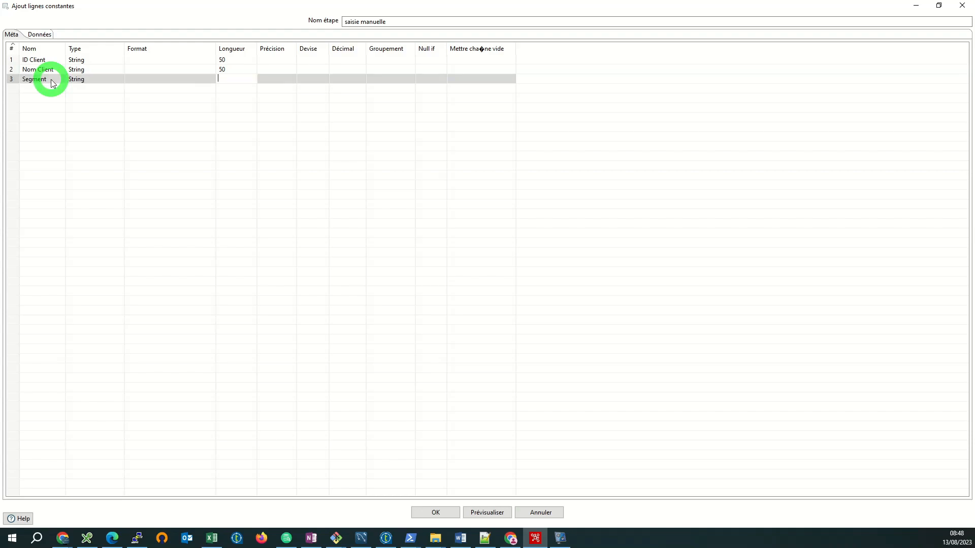
type("50")
left_click(52, 80)
left_click(52, 79)
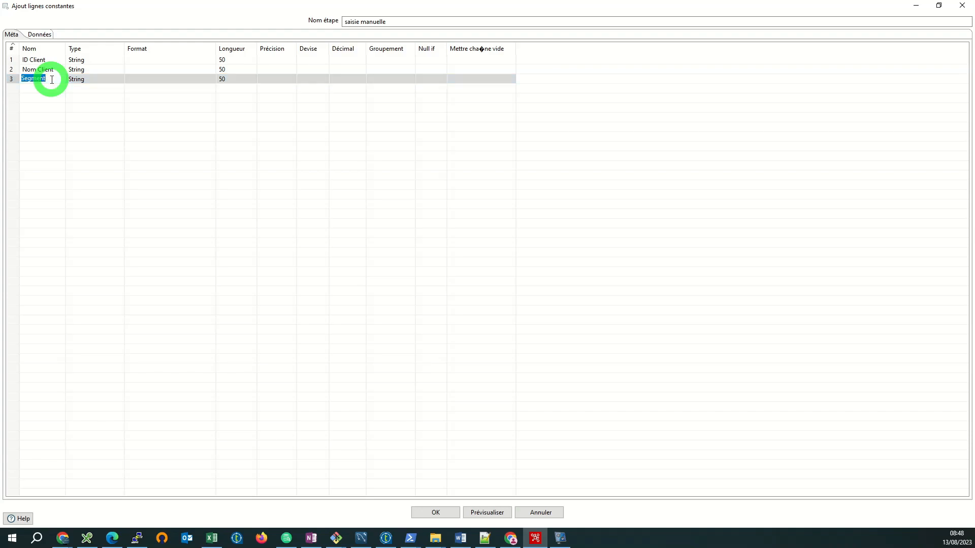
Step: Add a fourth metadata field named "Age" of type String with length 10
left_click(53, 90)
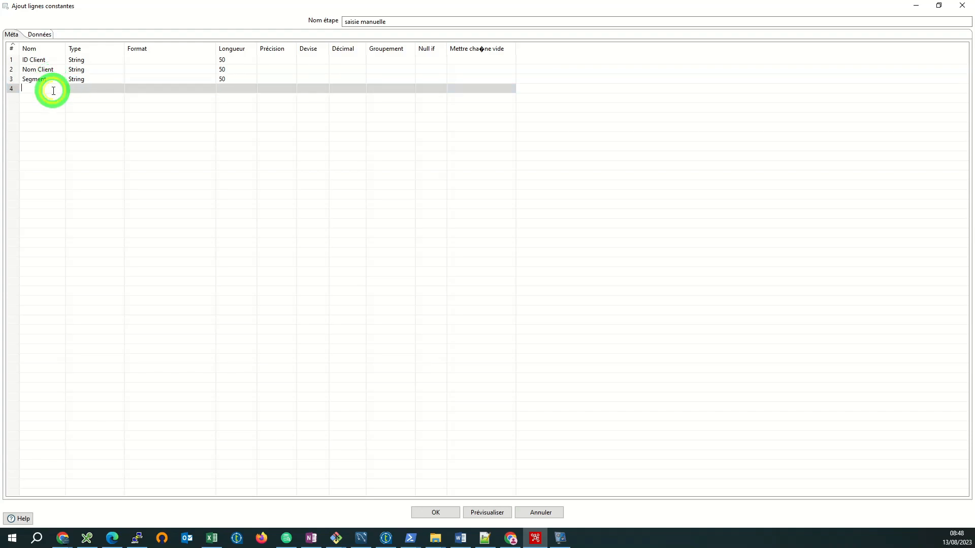
type("Age")
left_click(63, 229)
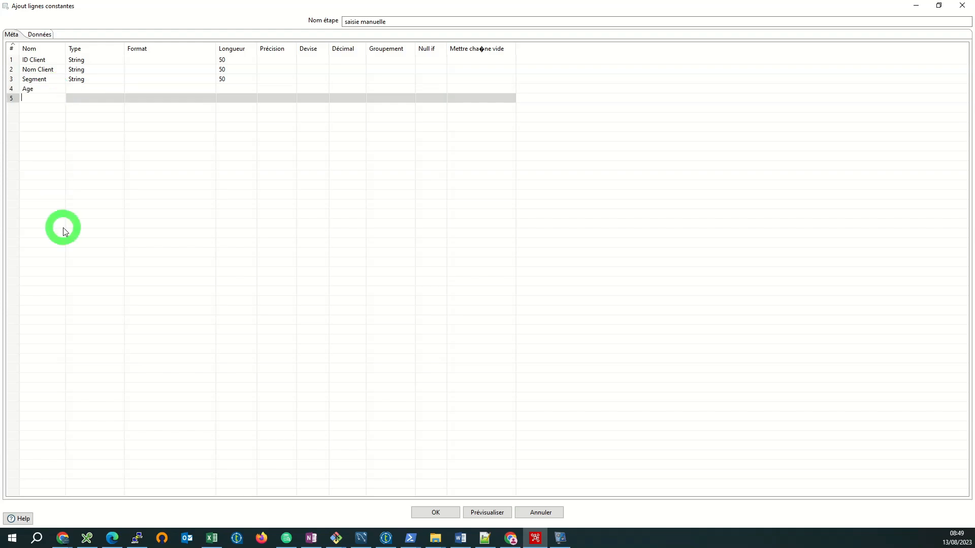
key("alt+Tab")
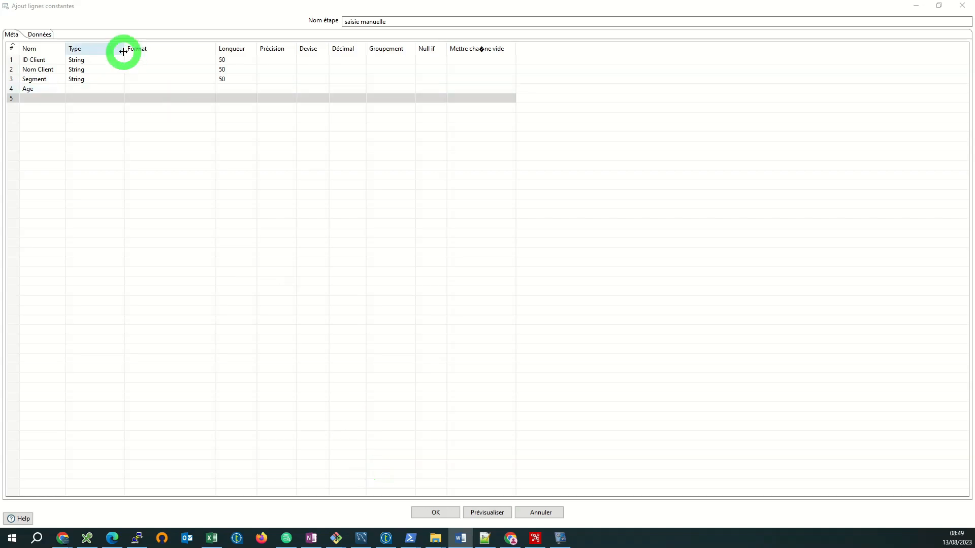
left_click(85, 89)
left_click(119, 90)
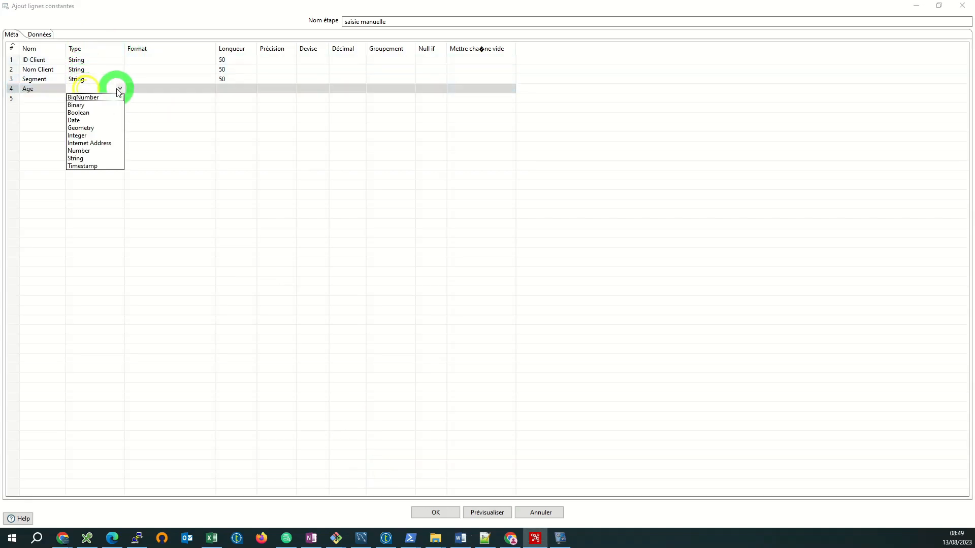
left_click(89, 157)
left_click(226, 87)
type("10")
key("Return")
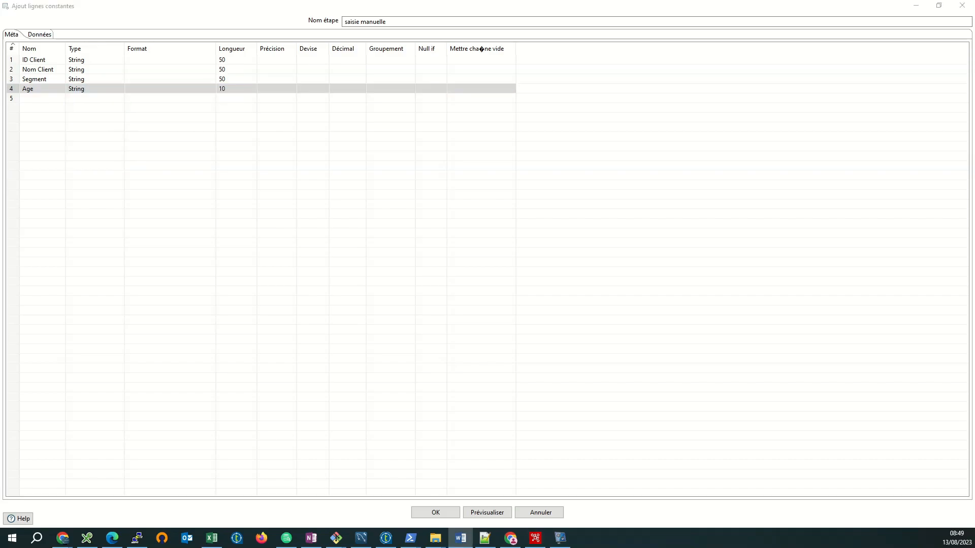
Step: Add a fifth metadata field named "Pays" of type String with length 25
left_click(33, 98)
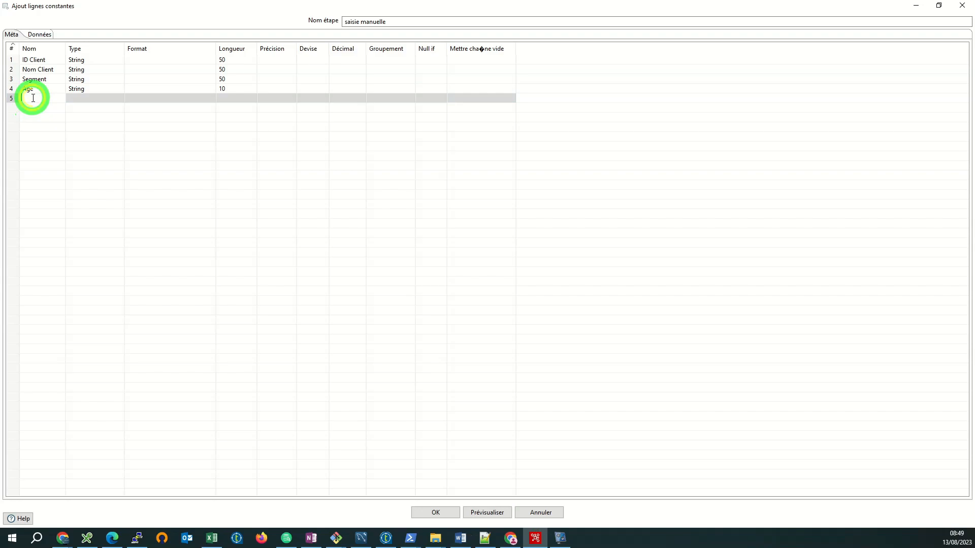
type("Pays")
key("Tab")
type("String")
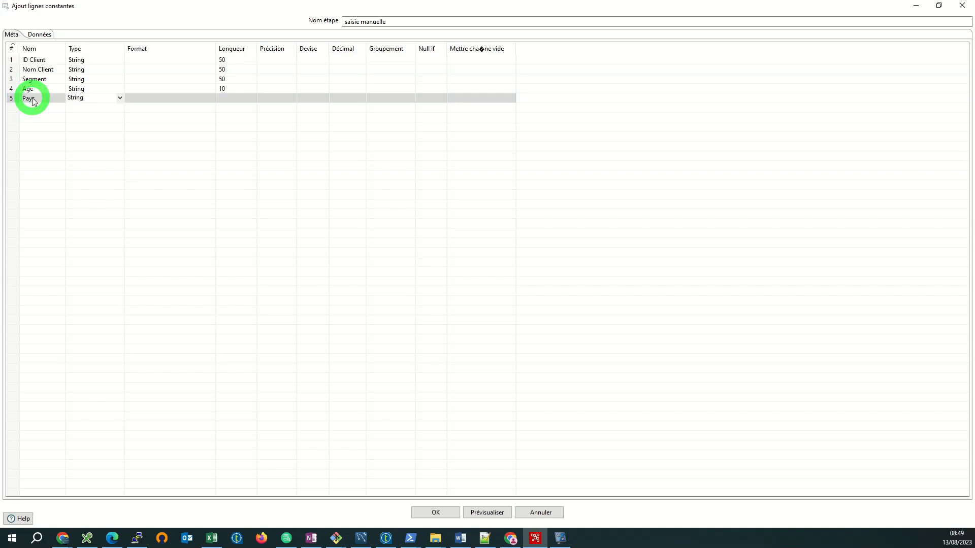
key("Tab")
key("Tab")
type("25")
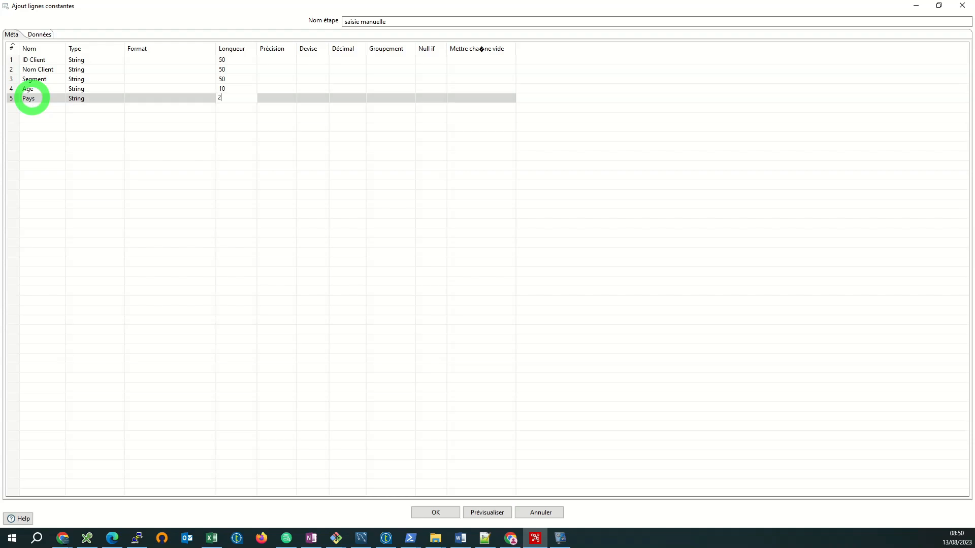
Step: Add a sixth metadata field named "Ville" of type String with length 50
left_click(35, 108)
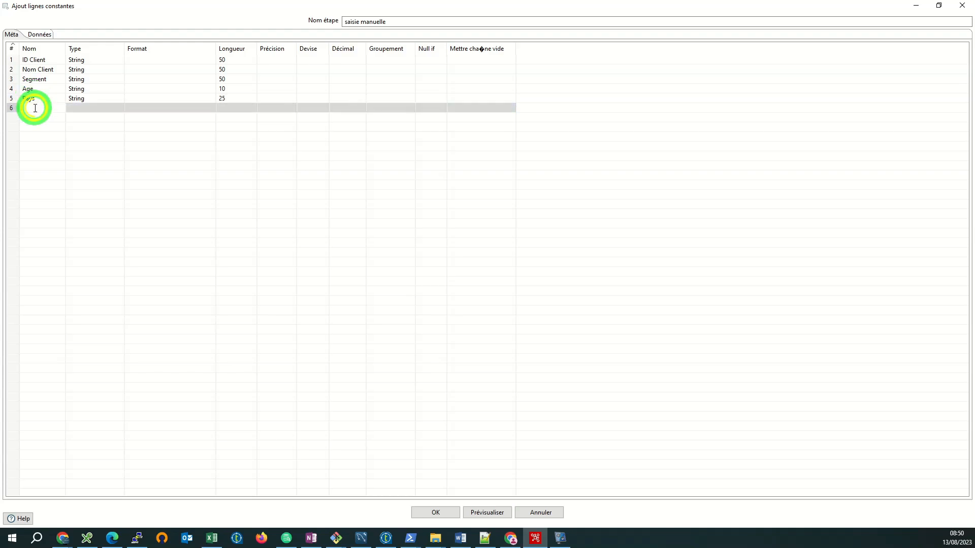
type("Ville")
key("Tab")
type("String")
key("Tab")
key("Tab")
type("50")
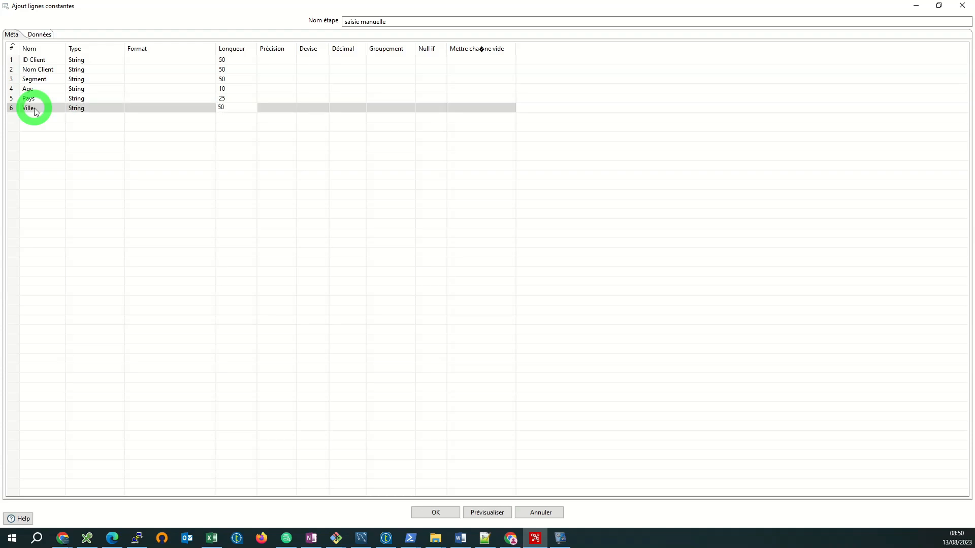
Step: Add a seventh metadata field named "Etat" of type String with length 50
left_click(37, 114)
left_click(37, 113)
type("Etat")
key("Tab")
type("String")
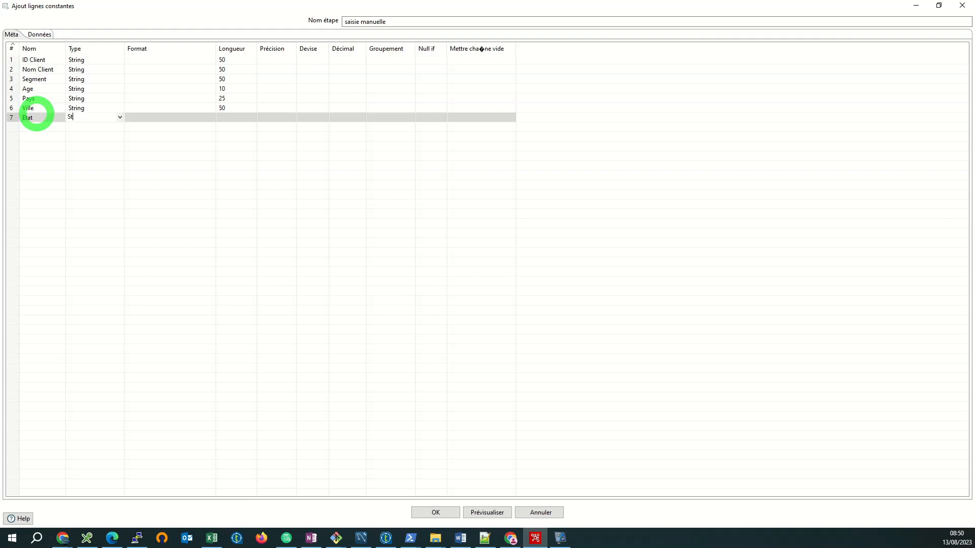
key("Tab")
key("Tab")
type("50")
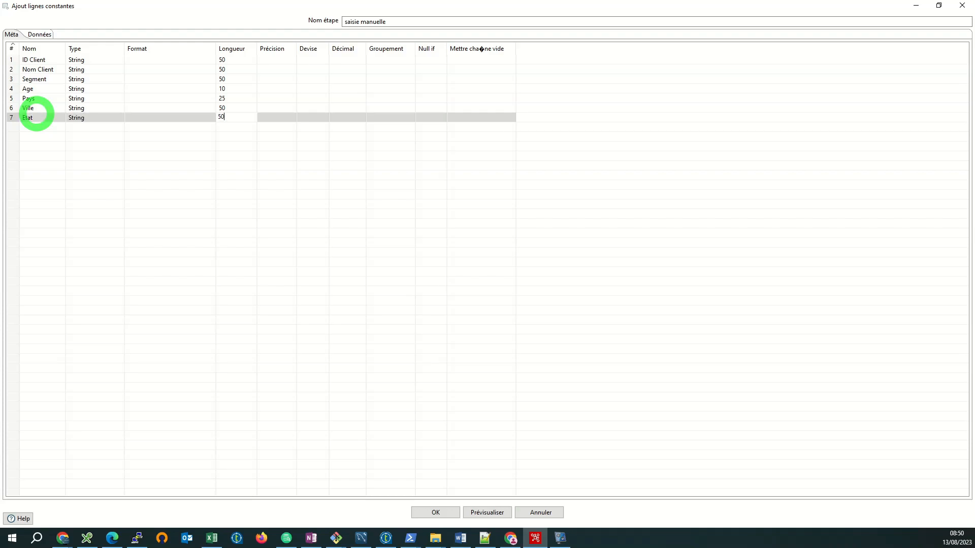
Step: Name the eighth metadata field "Code Postal", check the postal code column in the Excel workbook, and return to the step settings
left_click(37, 125)
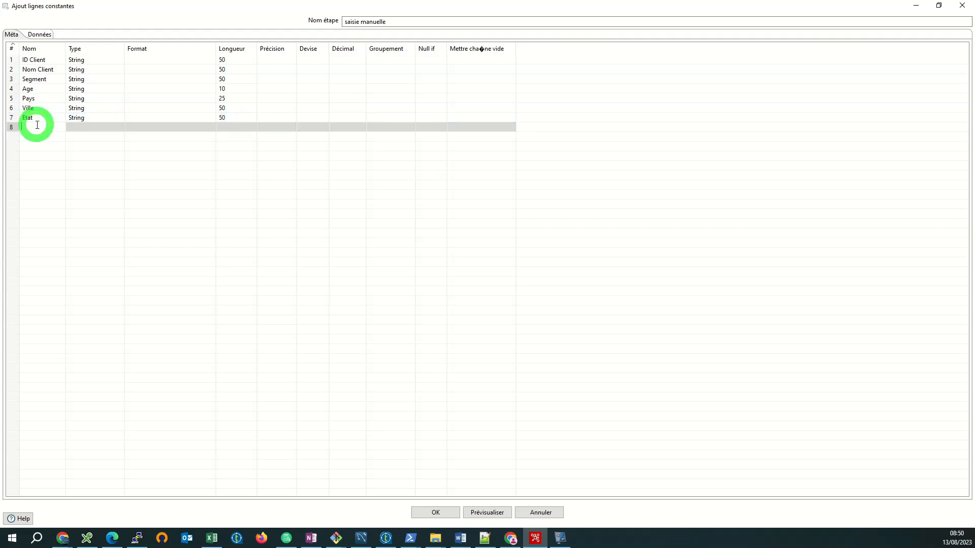
type("Code Postal")
key("Tab")
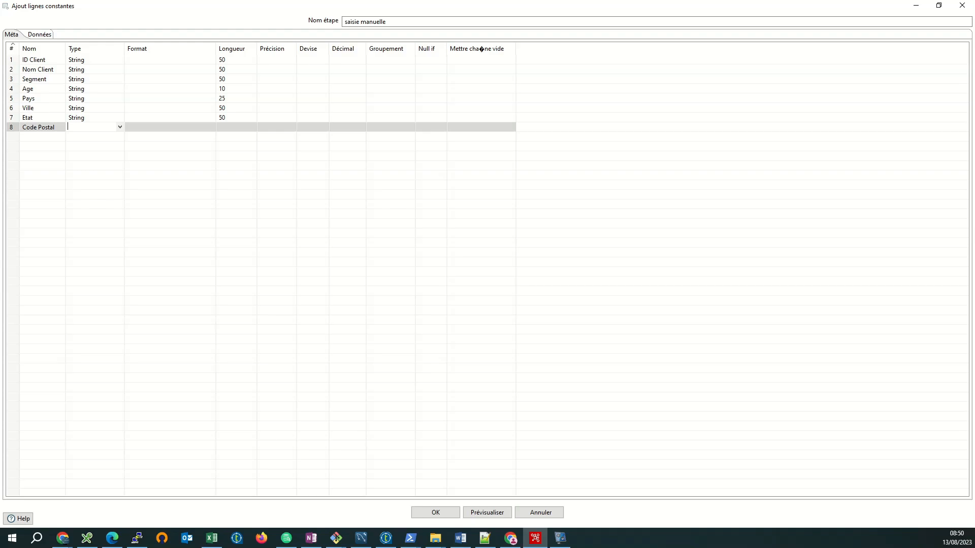
key("alt+Tab")
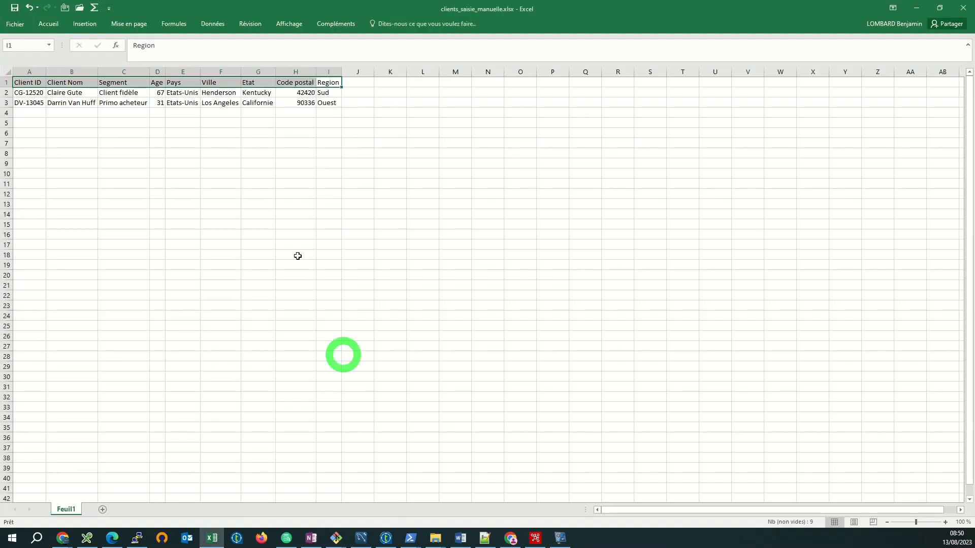
left_click(288, 92)
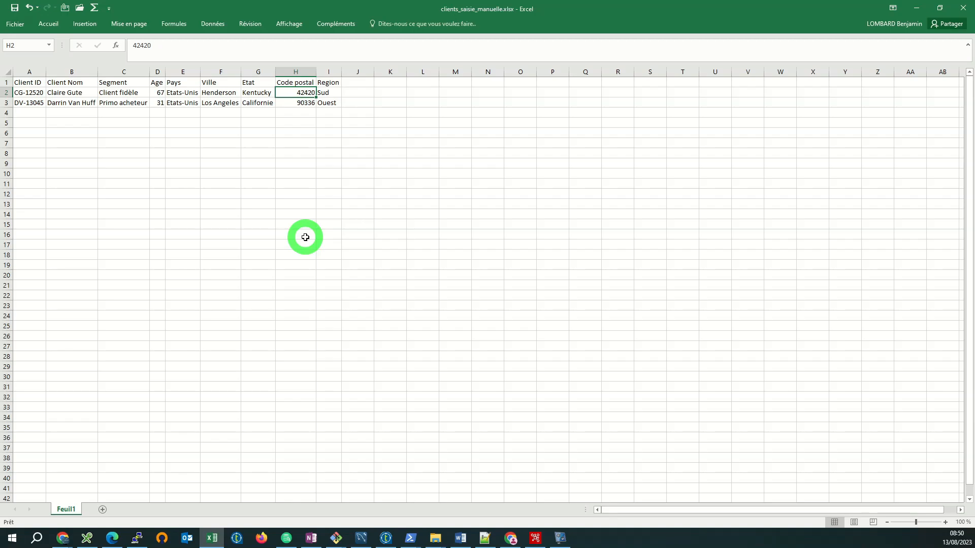
key("alt+Tab")
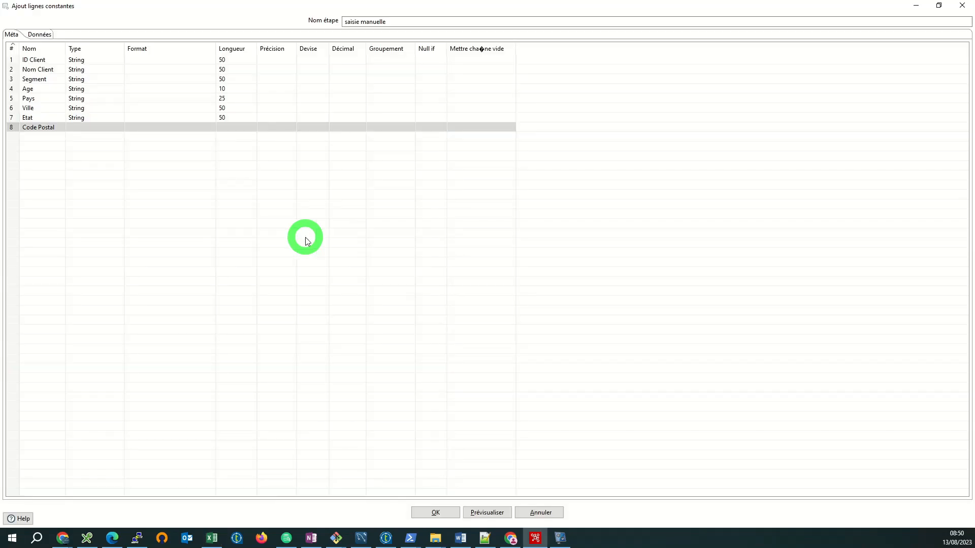
Step: Set the Code Postal field's type to String and its length to 10
left_click(89, 128)
type("String")
left_click(234, 129)
type("10")
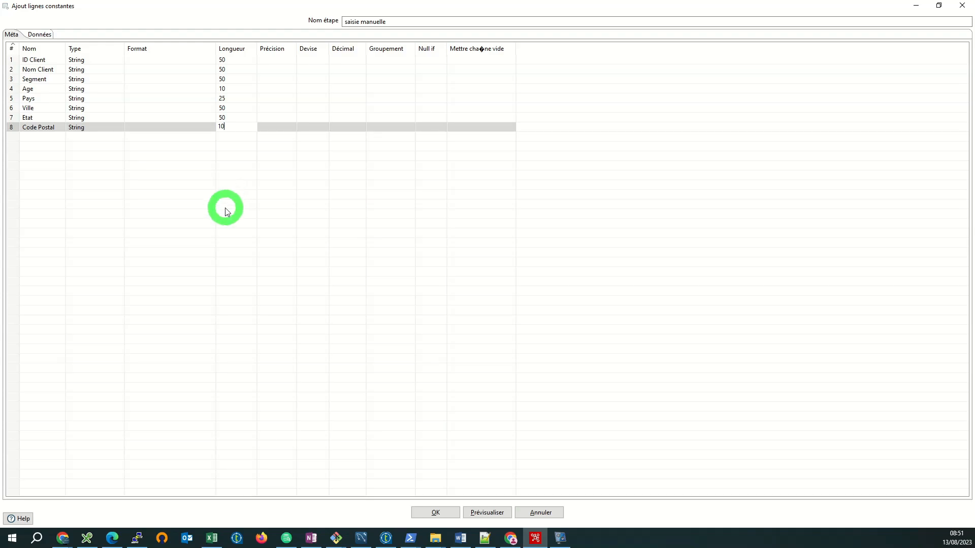
Step: Add a ninth metadata field named "Region" of type String with length 10
left_click(34, 136)
type("Region")
key("Tab")
type("String")
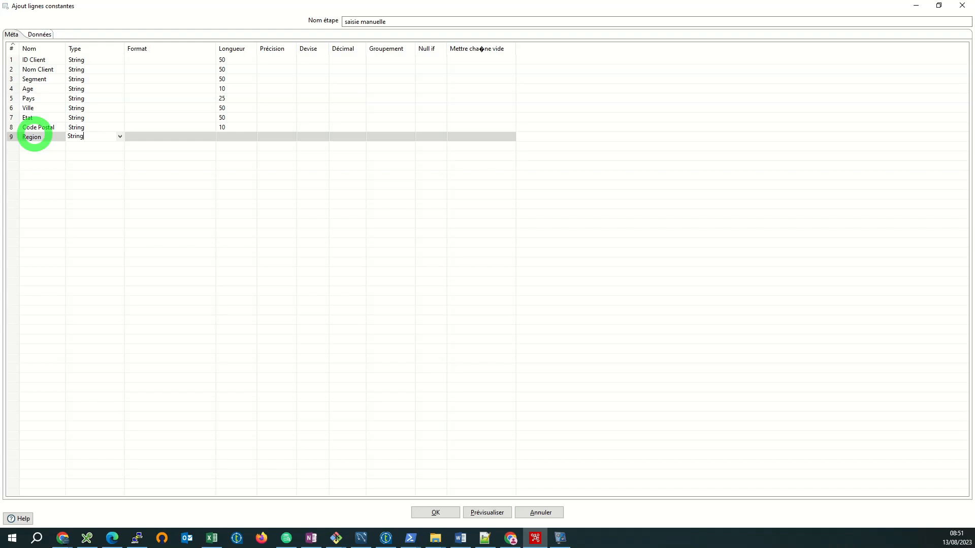
key("Tab")
type("10")
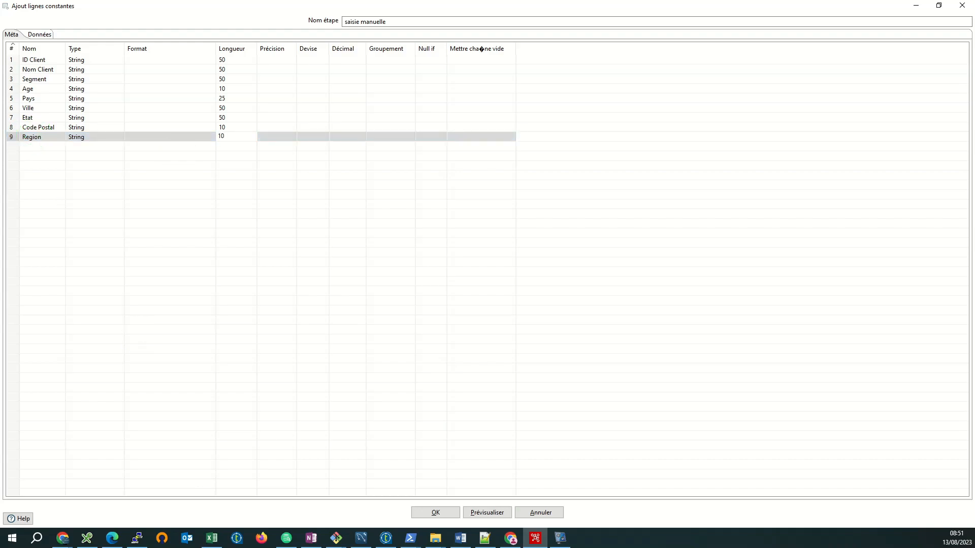
Step: Compare the header row A1:I1 of the Excel workbook with the field names defined in the metadata grid
key("alt+Tab")
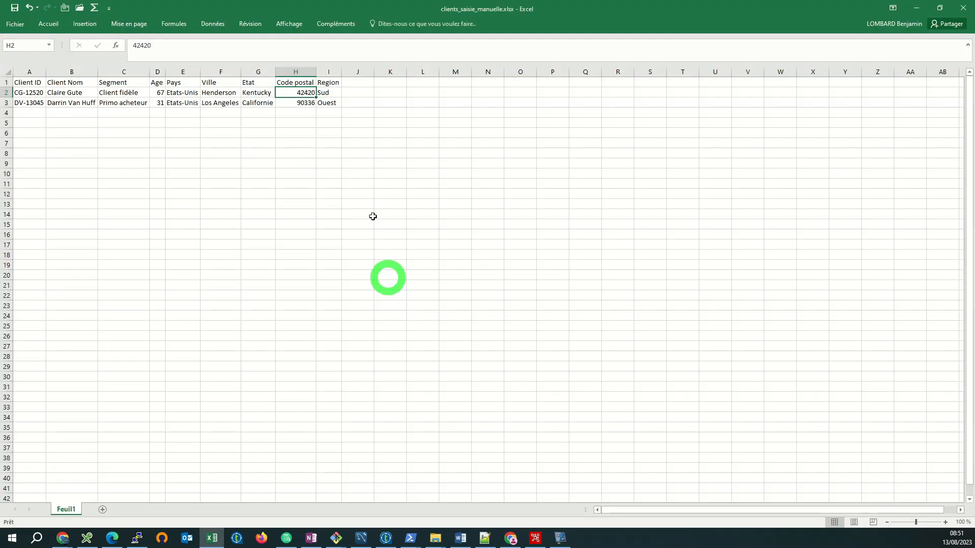
left_click_drag(333, 83, 28, 83)
key("alt+Tab")
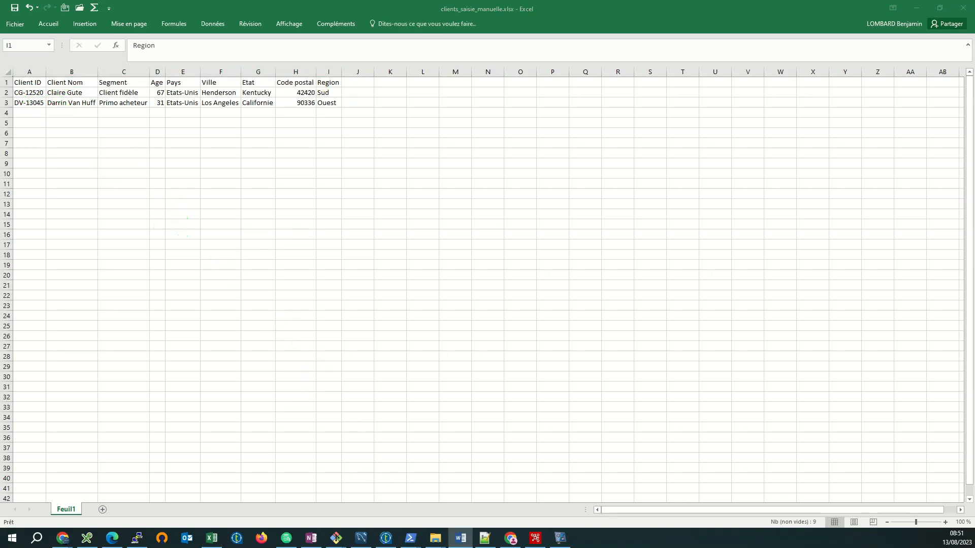
key("alt+Tab")
key("alt+Tab")
key("alt+Tab")
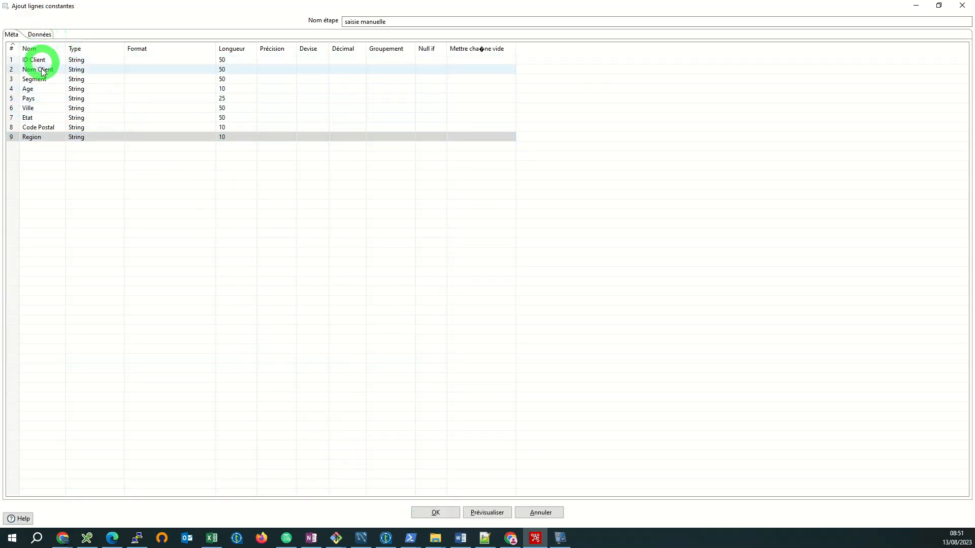
left_click(33, 137)
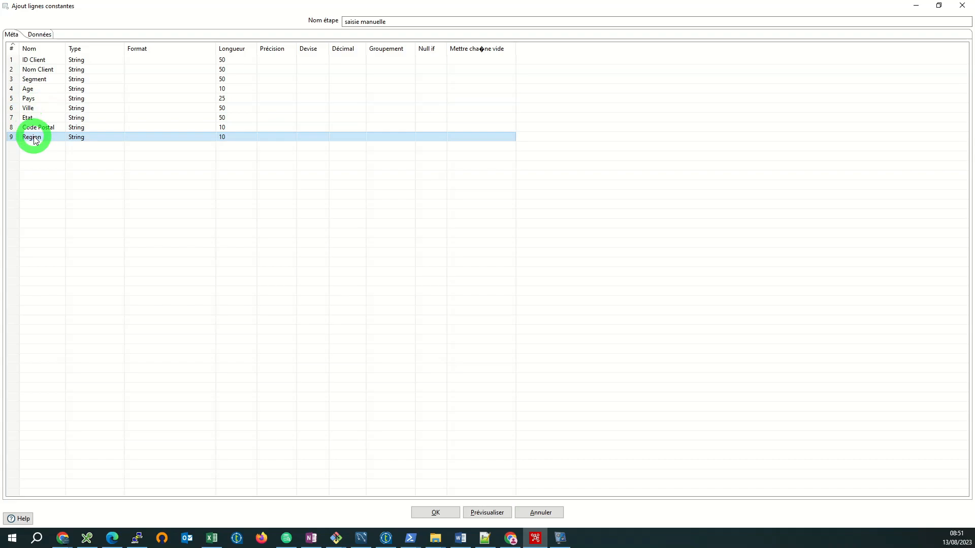
Step: Compare the columns of the step's data entry grid with the metadata field list, ending on the data grid
left_click(36, 35)
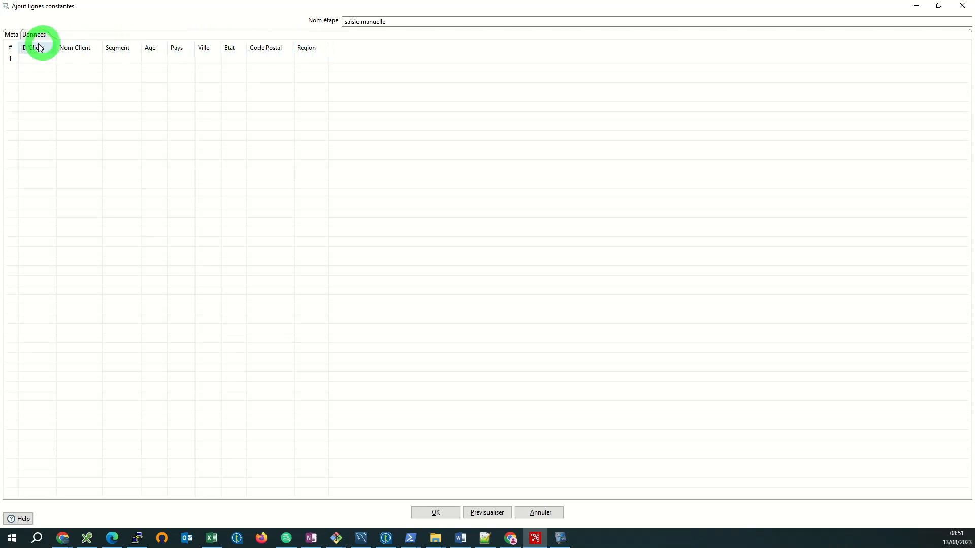
left_click(10, 34)
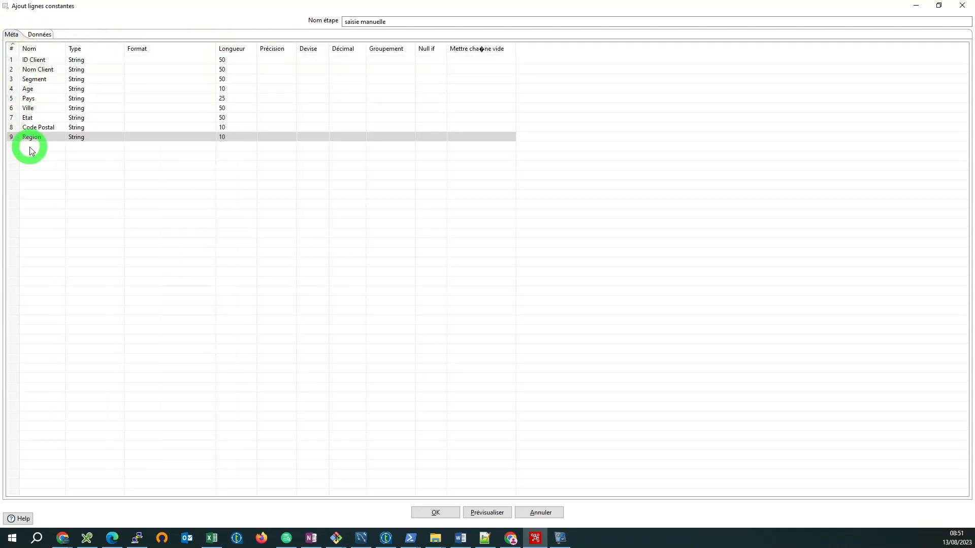
left_click(34, 34)
left_click(32, 65)
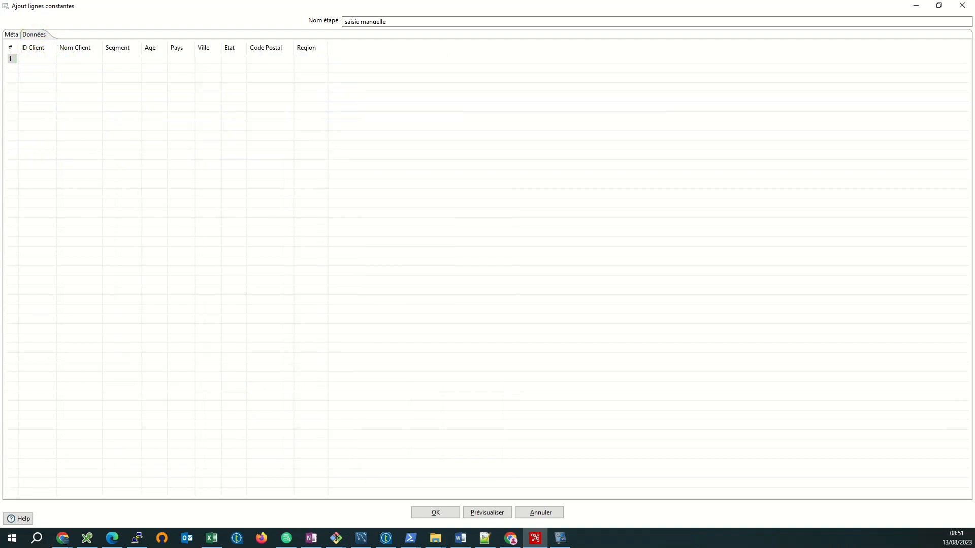
Step: Arrange the step settings window and the Excel workbook side by side, and open the first row's ID Client cell for entry
key("alt+Tab")
left_click_drag(387, 10, 606, 83)
double_click(502, 10)
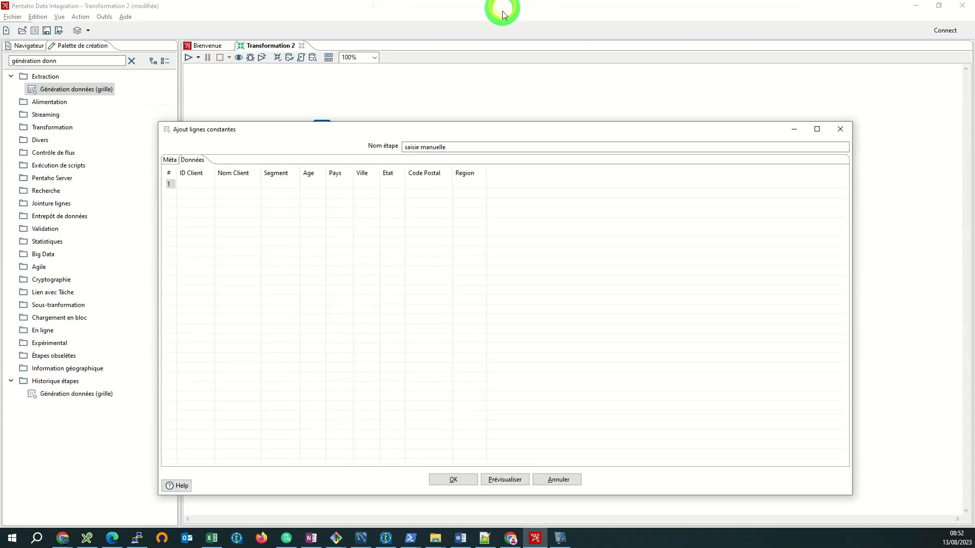
left_click_drag(514, 130, 19, 102)
left_click_drag(142, 106, 0, 64)
left_click(32, 61)
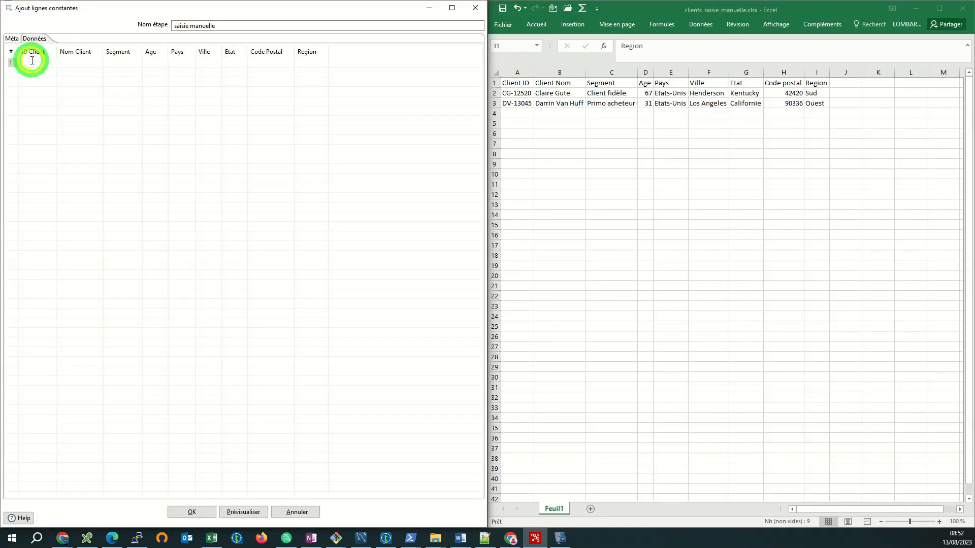
Step: Fill the first data row with the first client's ID, full name and the segment "Client fidèle"
type("CG-12520")
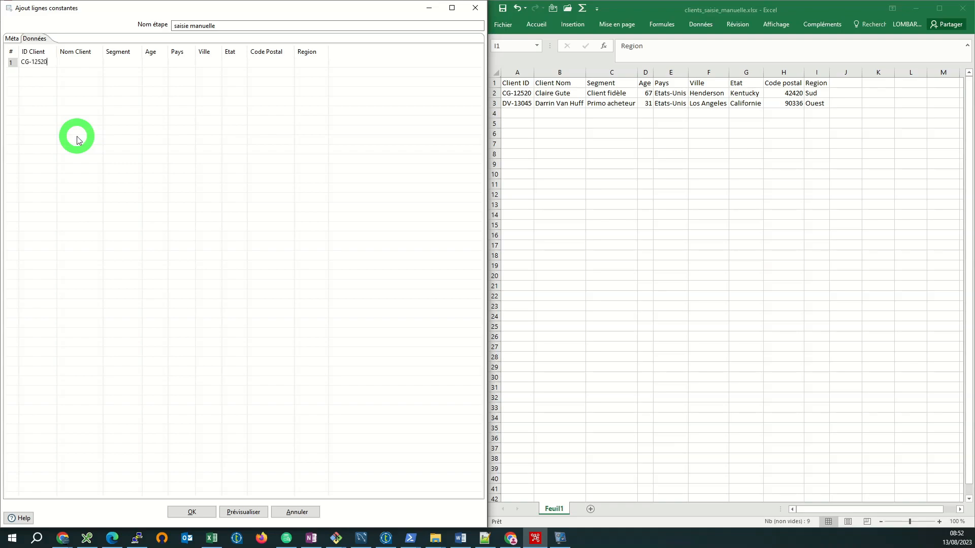
key("Tab")
type("Claire Gute")
key("Tab")
type("Client fidèle")
key("Tab")
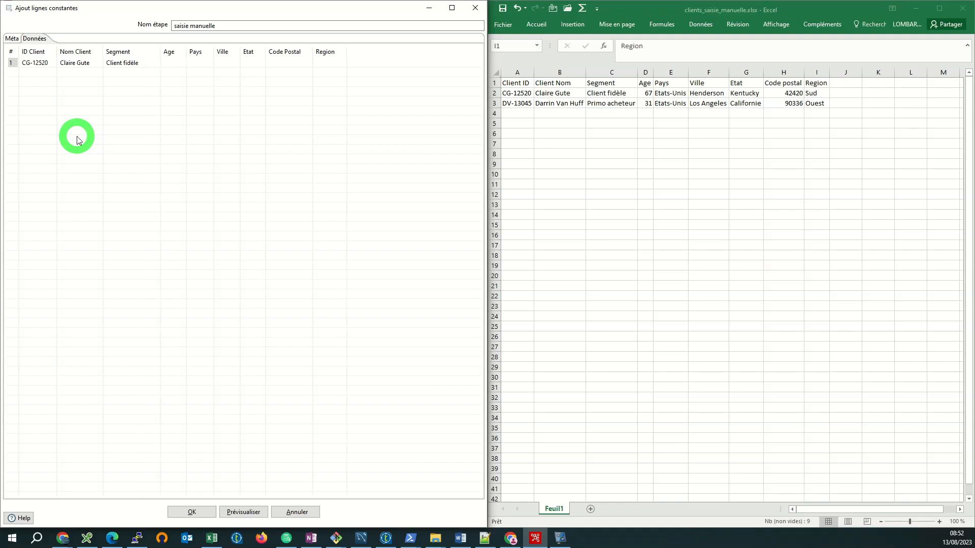
Step: In the first row, set Age to 67, Pays to "Etats-Unis" and Ville to "Henderson"
type("67")
key("Tab")
type("Etat-")
type("-Unis")
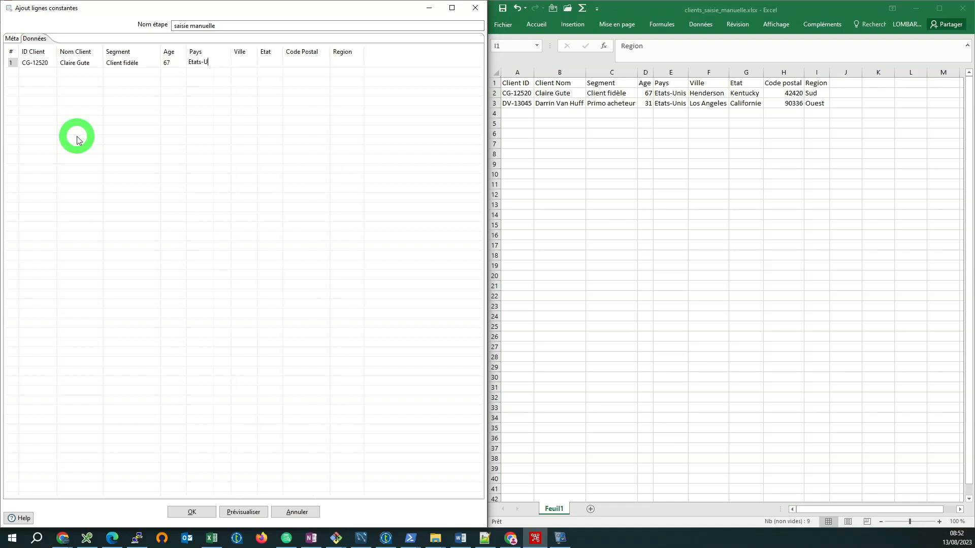
key("Tab")
type("Her")
type("n")
type("derson")
key("Tab")
Step: Complete the first row with Etat "Kentucky", the client's postal code and Region "Sud"
type("K")
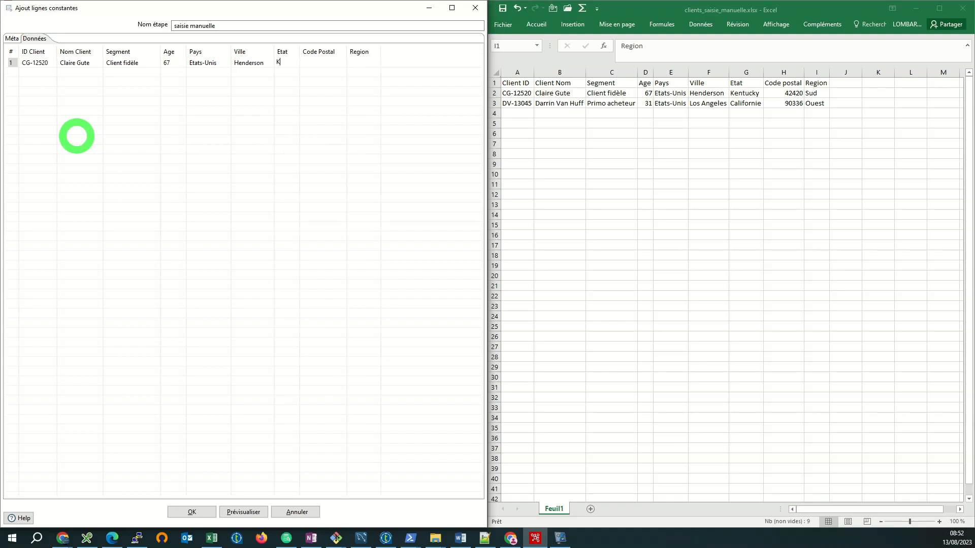
type("entucky")
key("Tab")
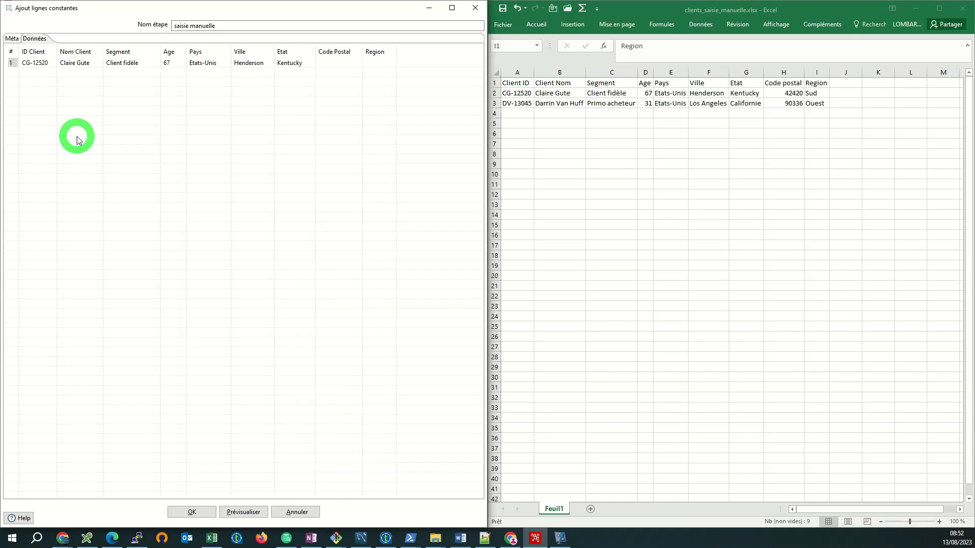
type("42420")
key("Tab")
type("S")
key("Return")
Step: Start the second data row with the second client's ID, full name and the segment "Primo acheteur"
left_click(39, 72)
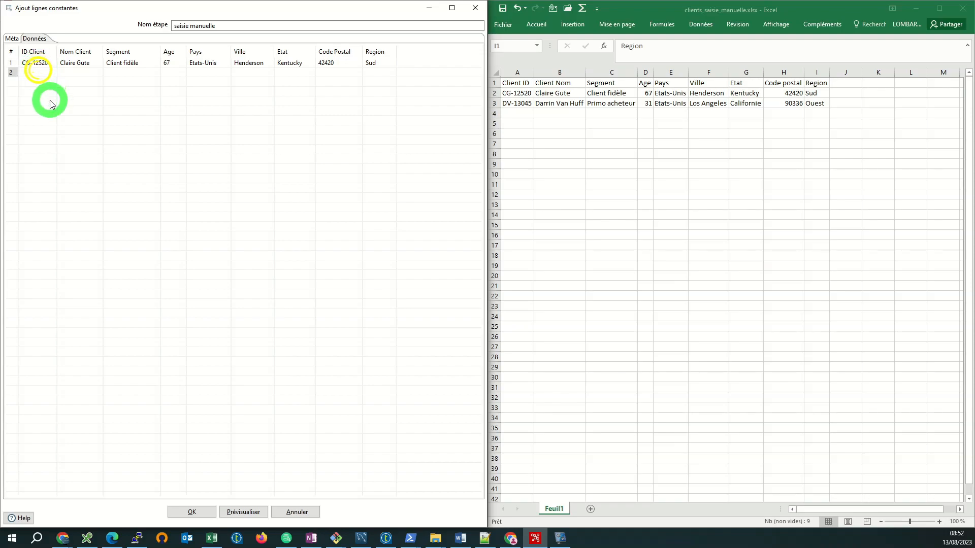
type("DV")
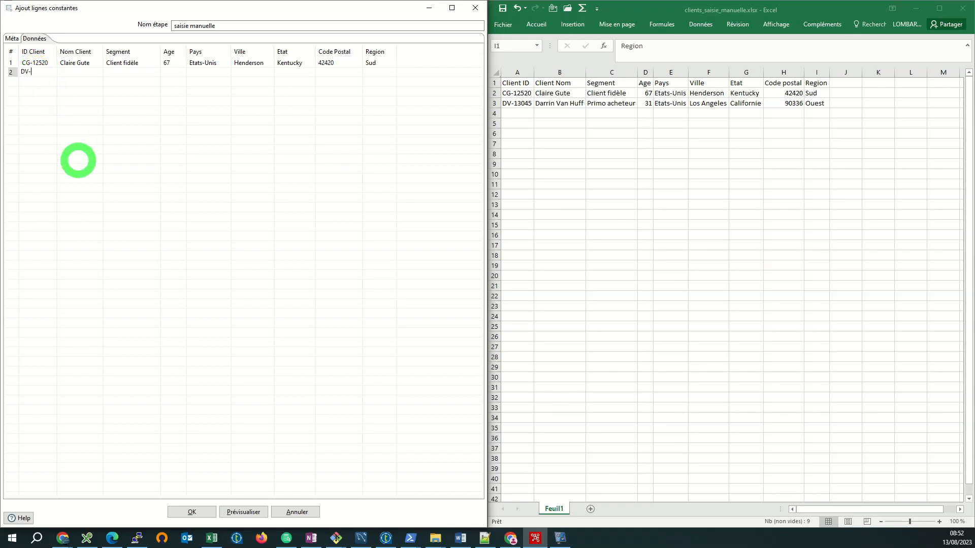
type("-13045")
key("Tab")
type("Darrin Vn Huff")
key("Tab")
type("Priomo acheteur")
key("Tab")
Step: In the second row, set Age to 31, Pays to "Etats-Unis" and Ville to "Los Angeles"
type("3")
key("Tab")
type("Etats-Unis")
key("Tab")
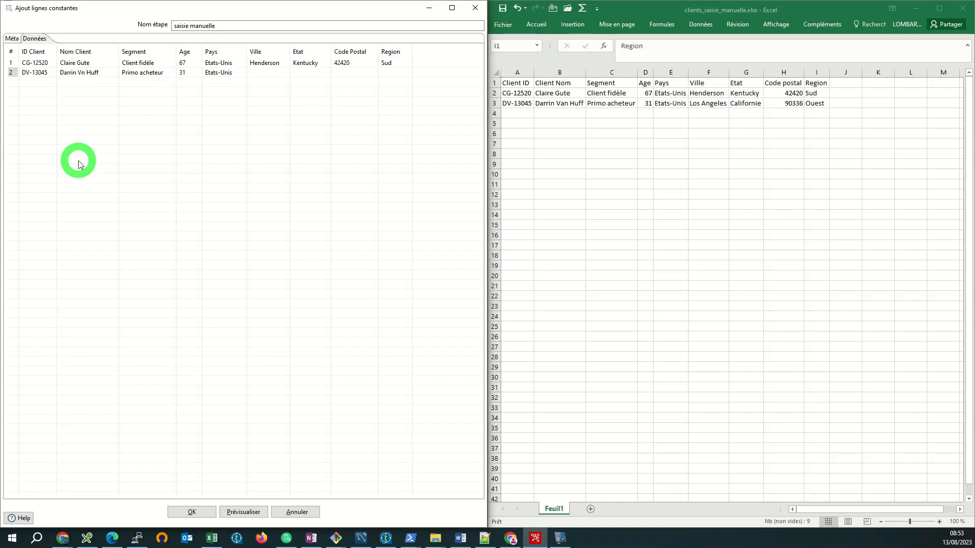
type("Los Angeles")
key("Tab")
Step: Complete the second row with Etat "Californie", the client's postal code and Region "Ouest"
type("Cllifornie")
key("Tab")
type("90336")
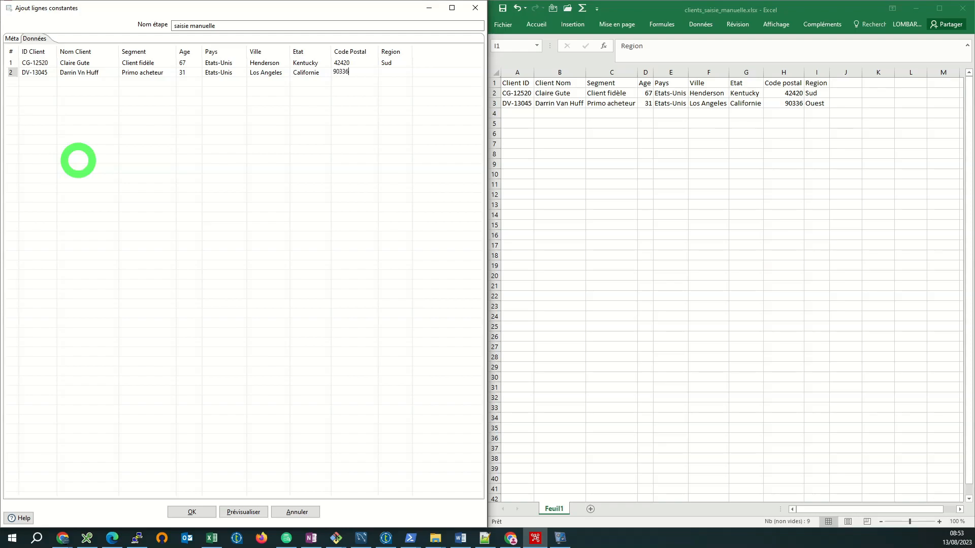
key("Tab")
type("Ouest")
left_click(309, 301)
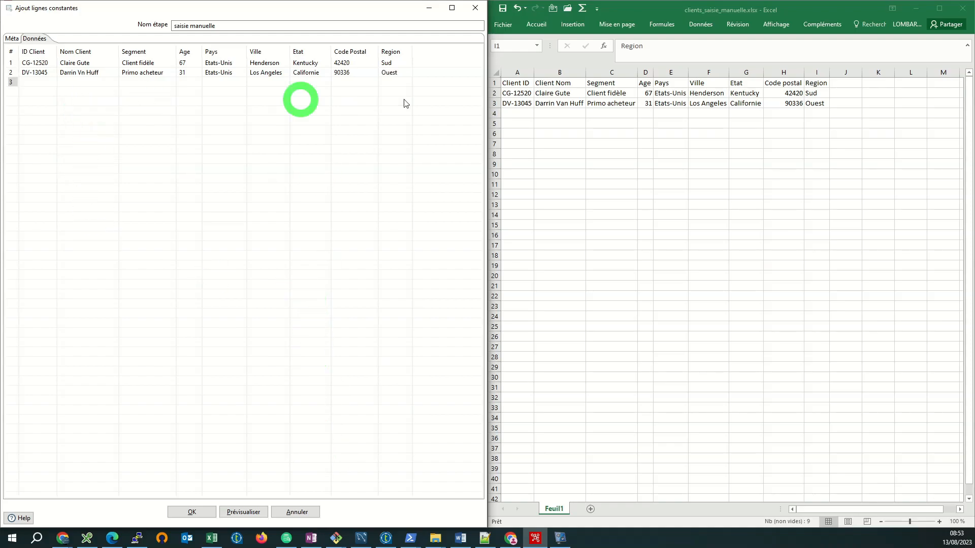
Step: Preview the rows of the "saisie manuelle" step with a limit of 1000 lines, and close the preview
left_click(249, 240)
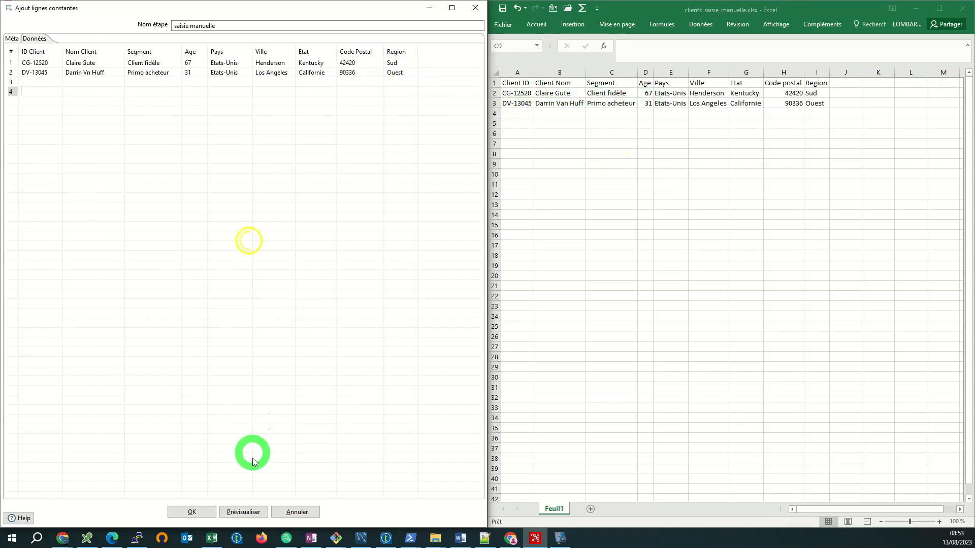
left_click(244, 511)
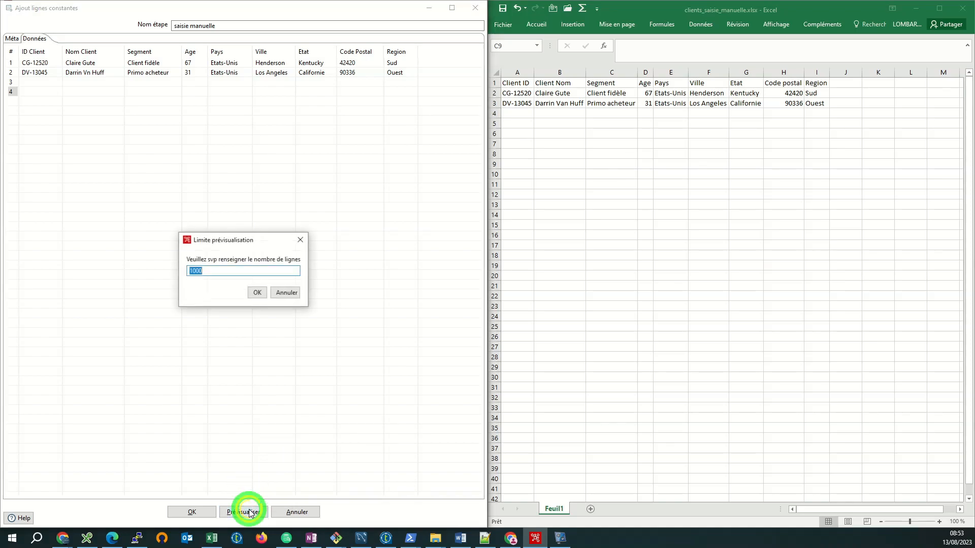
left_click(256, 293)
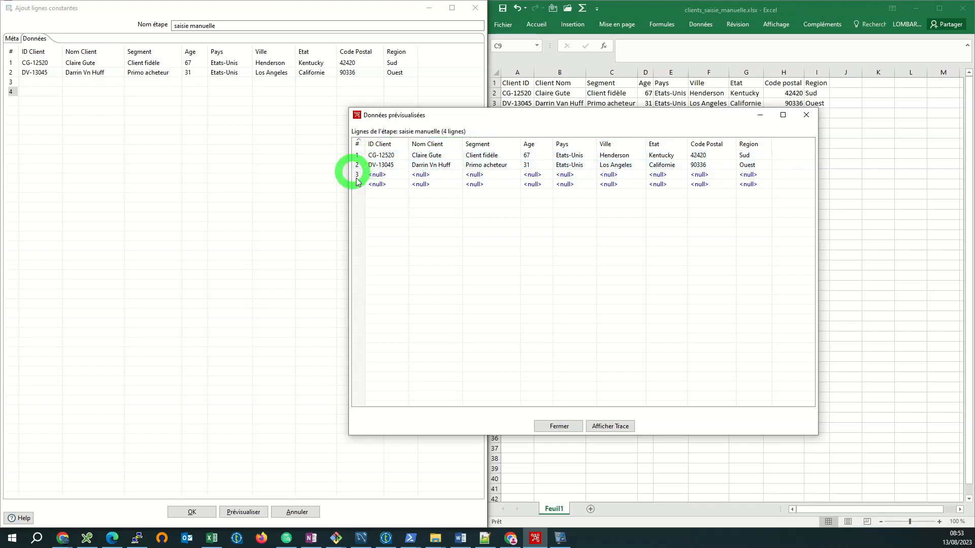
left_click(812, 114)
Step: Delete the empty rows 3 and 4 from the step's data grid
left_click(11, 83)
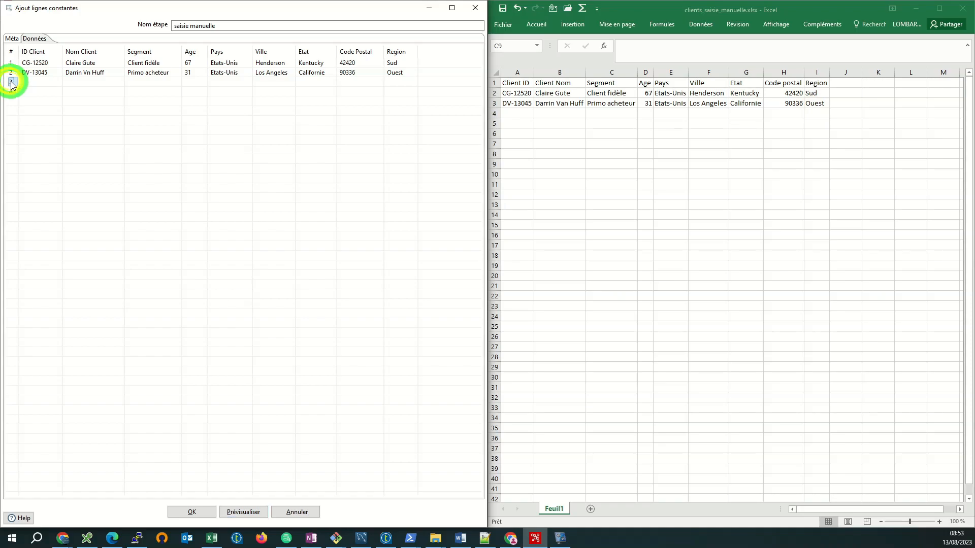
right_click(12, 83)
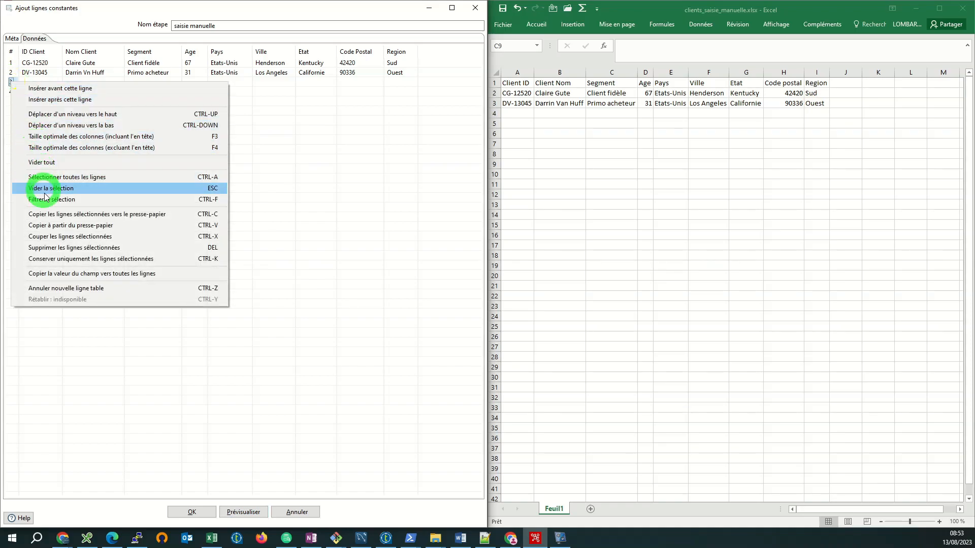
left_click(51, 248)
right_click(11, 81)
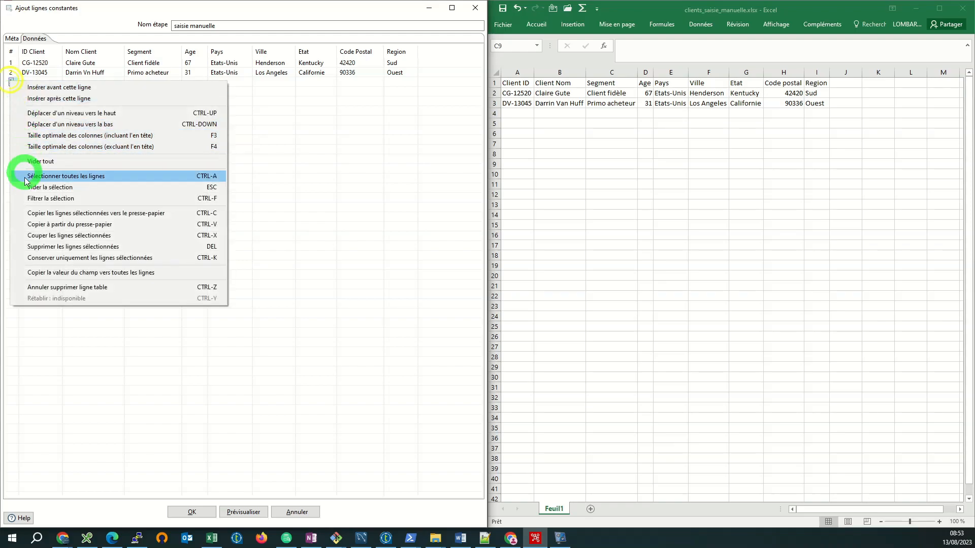
left_click(21, 246)
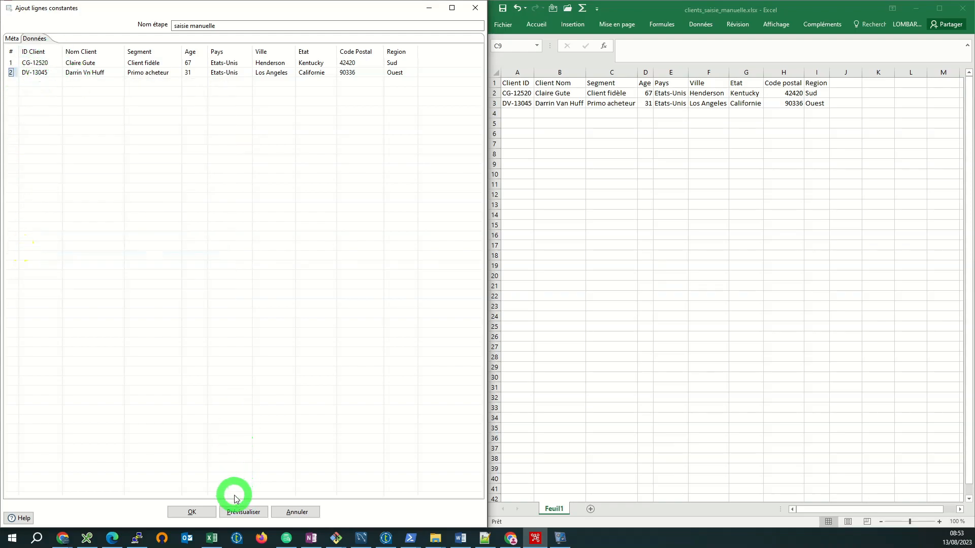
Step: Preview the step's rows again to check the cleaned data grid, and close the preview
left_click(239, 512)
left_click(257, 292)
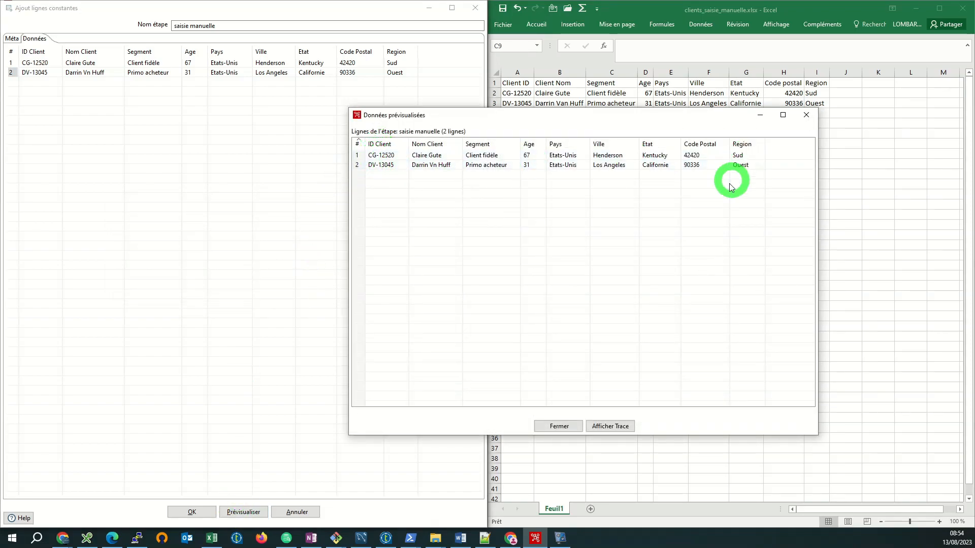
left_click(549, 429)
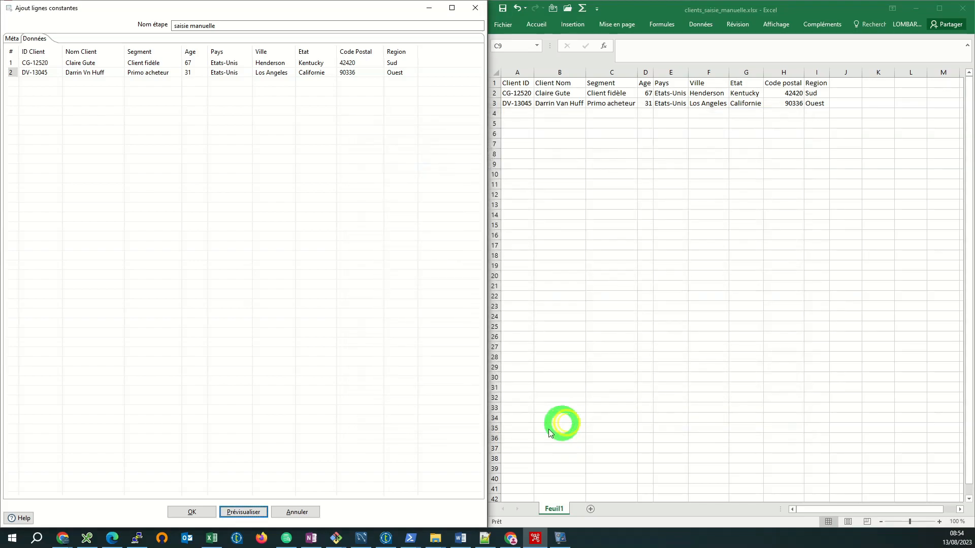
Step: Accept the settings of the "saisie manuelle" step and return to the transformation canvas
left_click(300, 265)
left_click(202, 512)
left_click(219, 156)
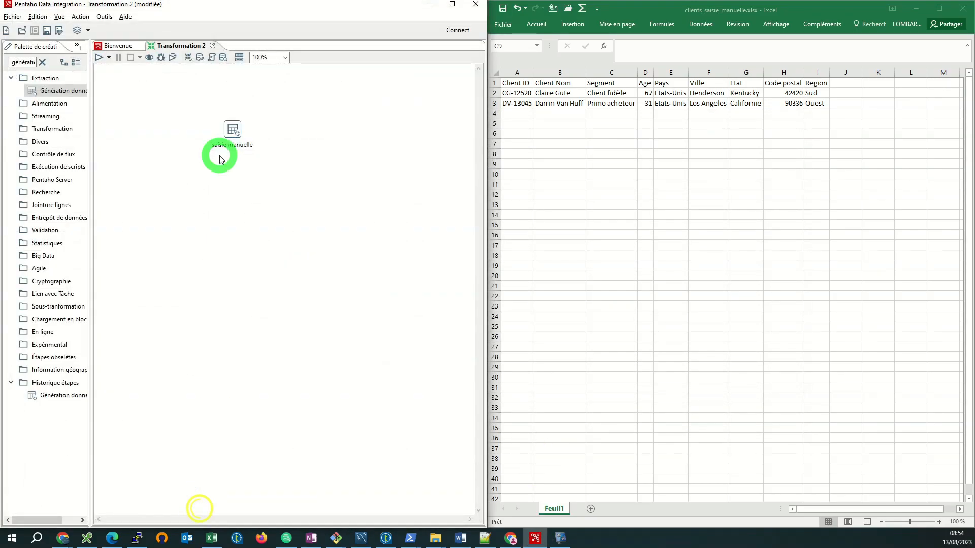
Step: Run the transformation, saving it as "test1", and display the preview of its output rows
left_click(99, 58)
left_click(358, 382)
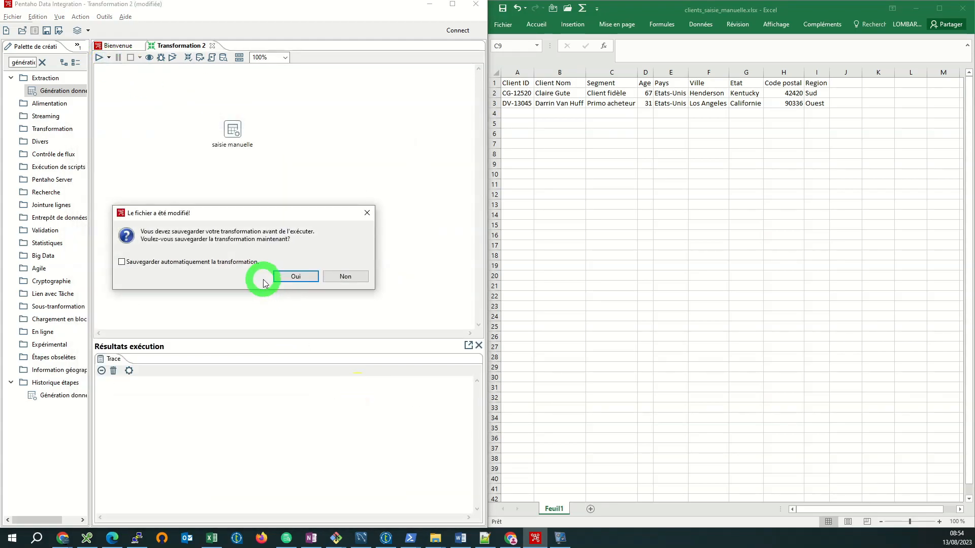
left_click(282, 278)
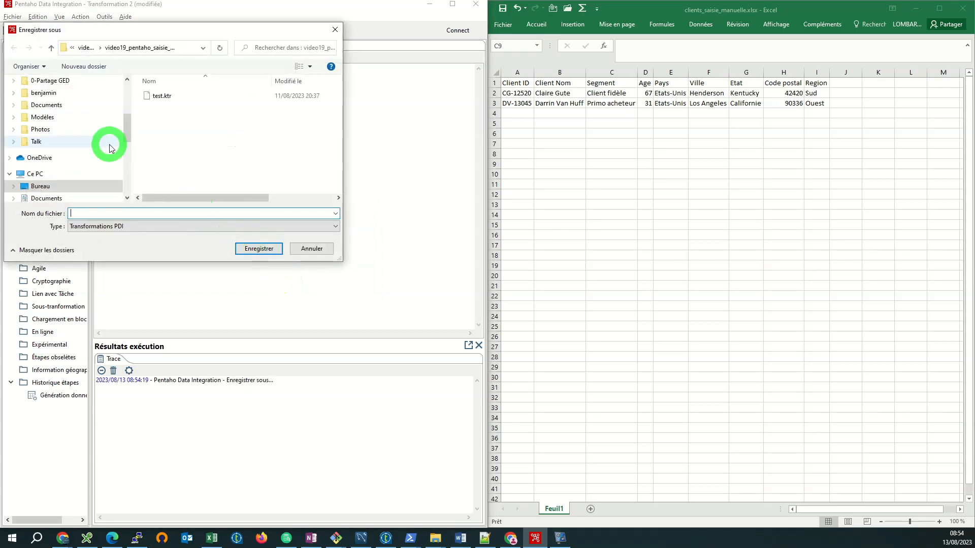
left_click(228, 211)
type("test1")
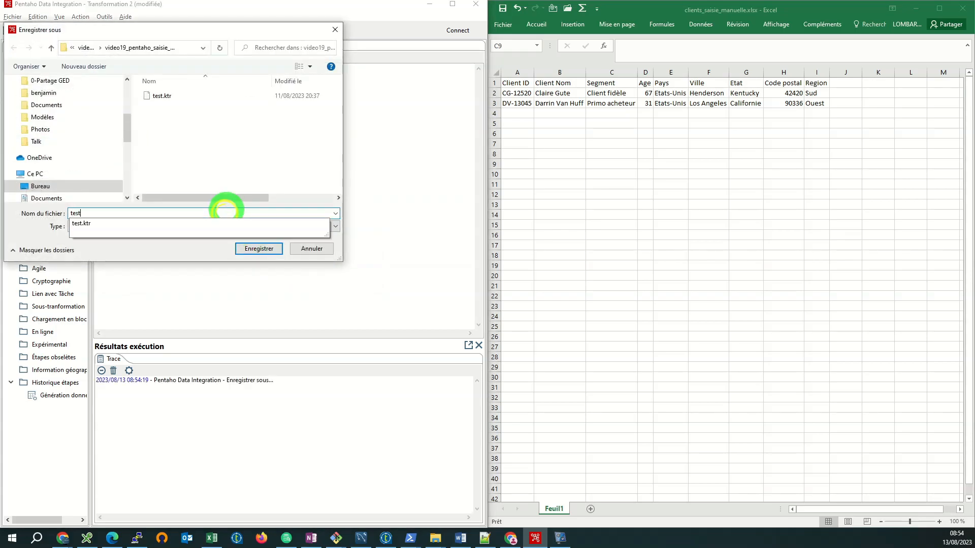
left_click(258, 248)
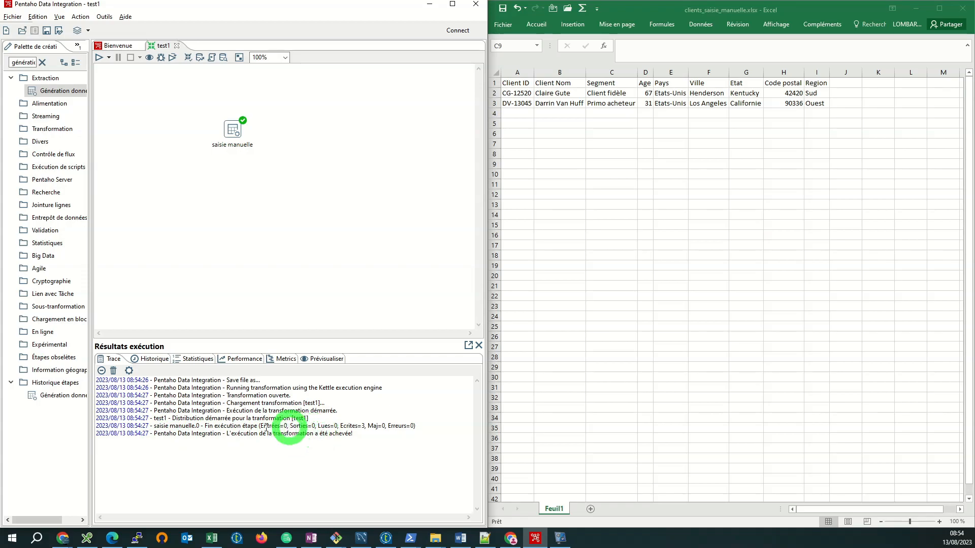
left_click(326, 358)
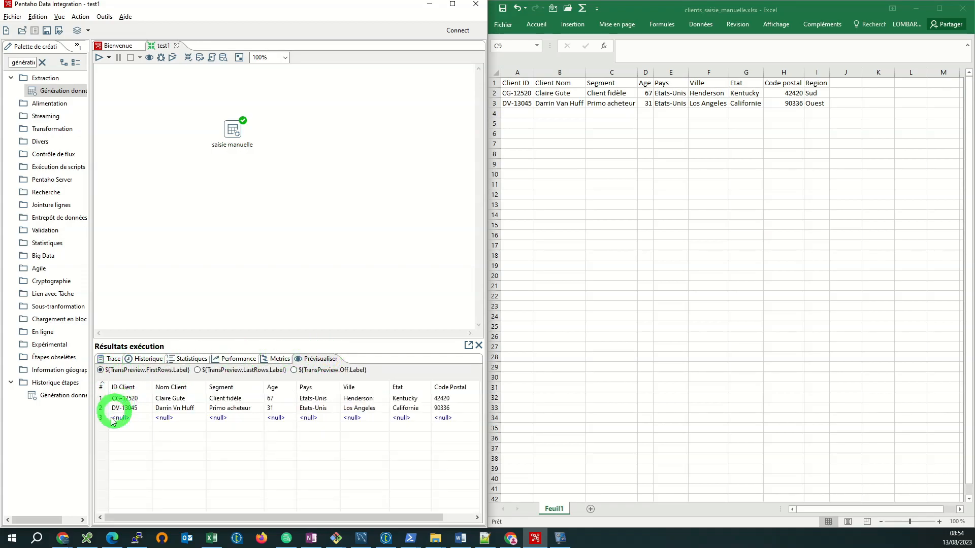